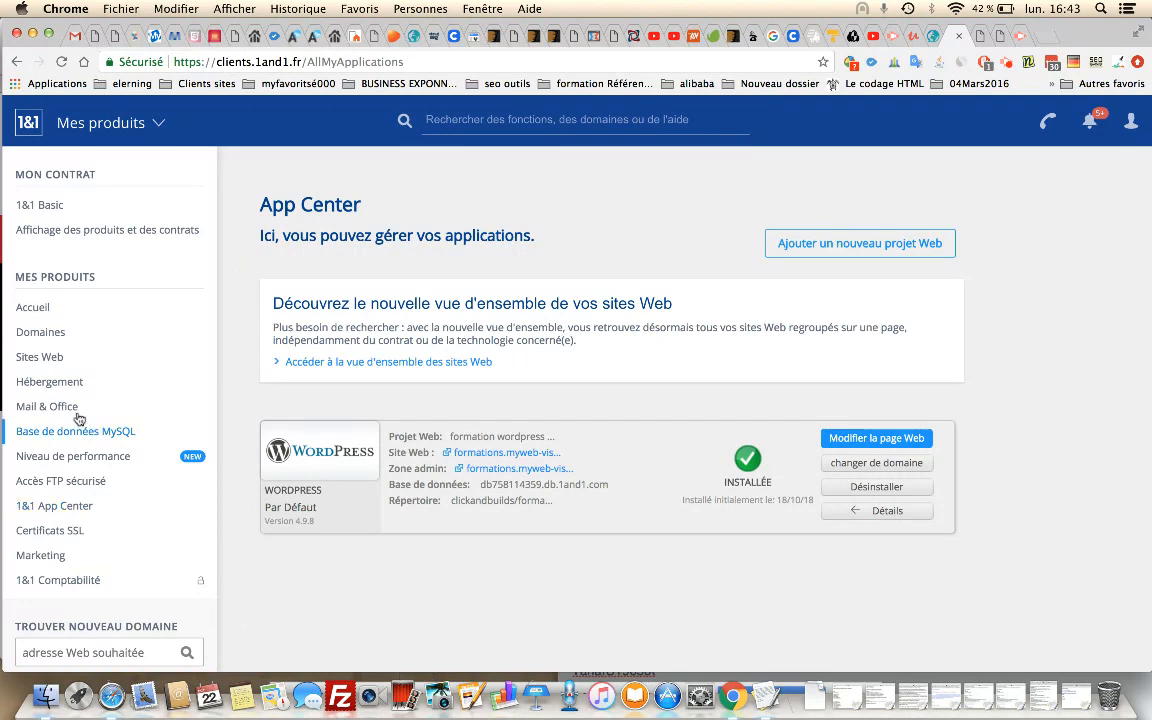
- Open the 1&1 App Center and add a new web project to reach the application catalogue
{"action": "left_click", "coordinate": [63, 511]}
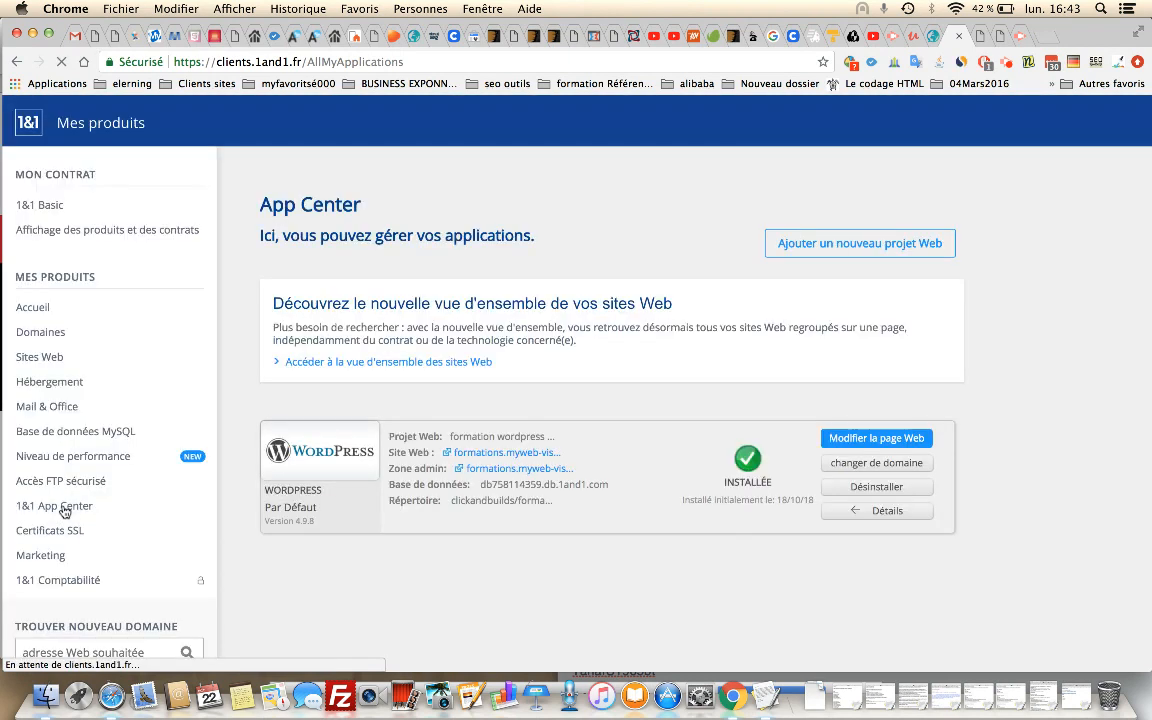
{"action": "left_click", "coordinate": [880, 250]}
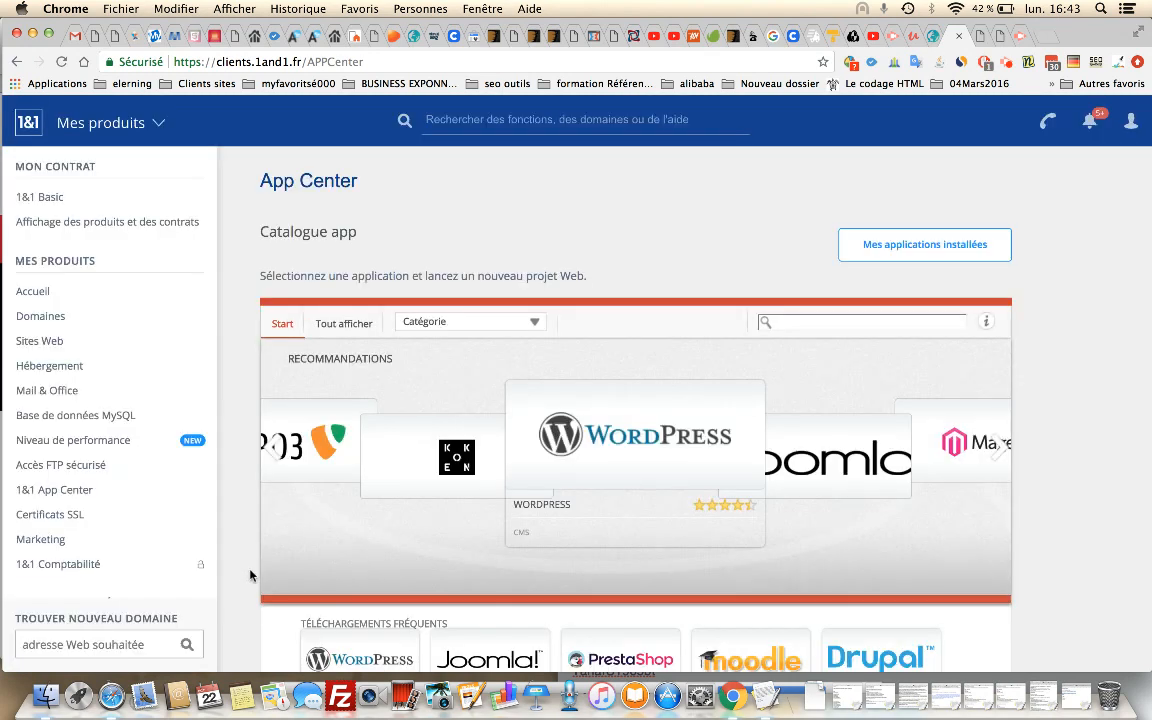
- Examine the catalogue's recommended, frequently downloaded, top-rated and complete application listings
{"action": "scroll", "coordinate": [252, 571], "scroll_direction": "down", "scroll_amount": 3}
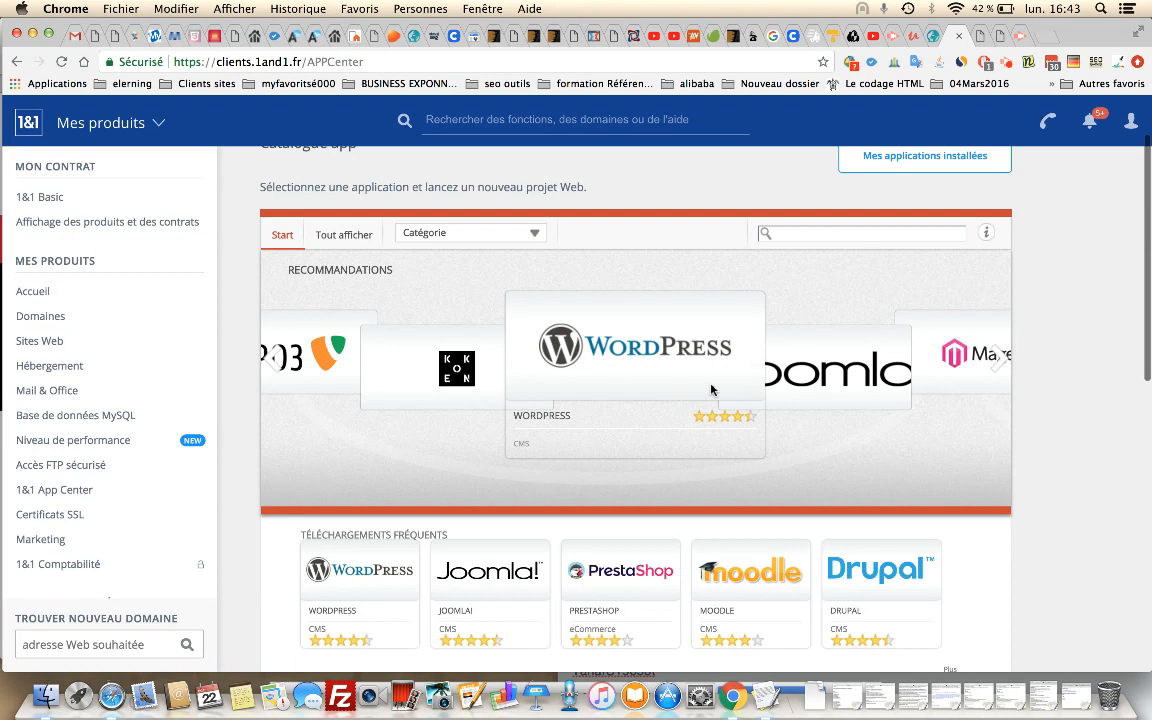
{"action": "left_click", "coordinate": [998, 358]}
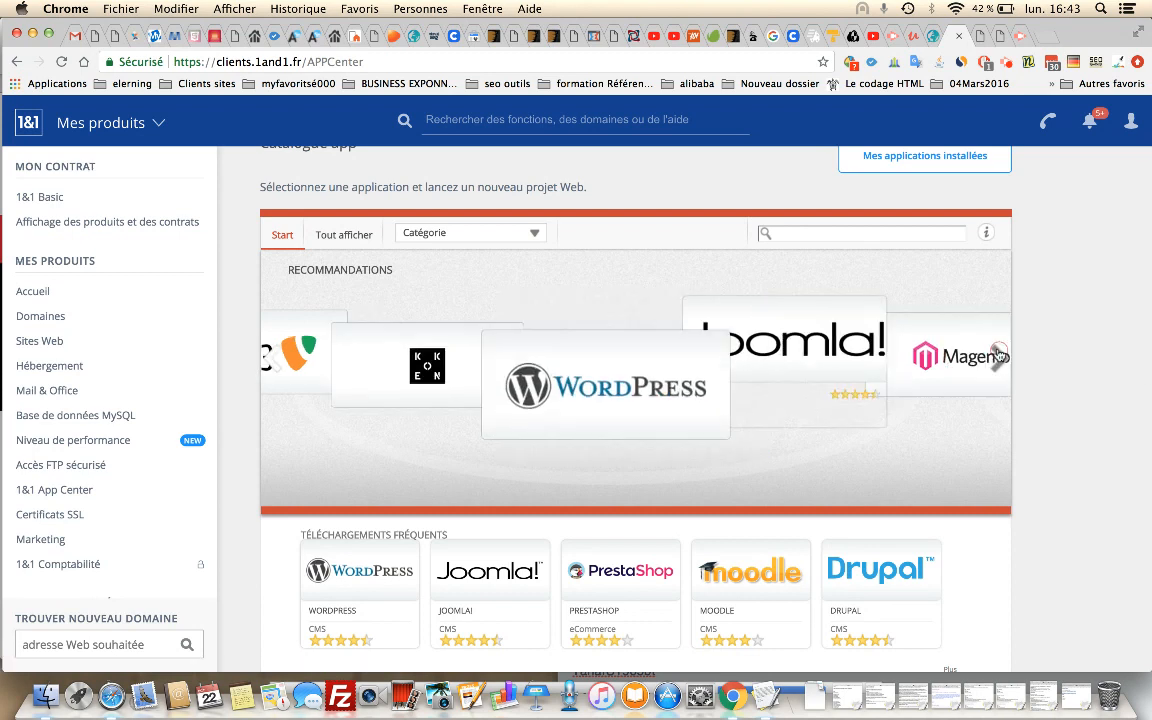
{"action": "left_click", "coordinate": [998, 355]}
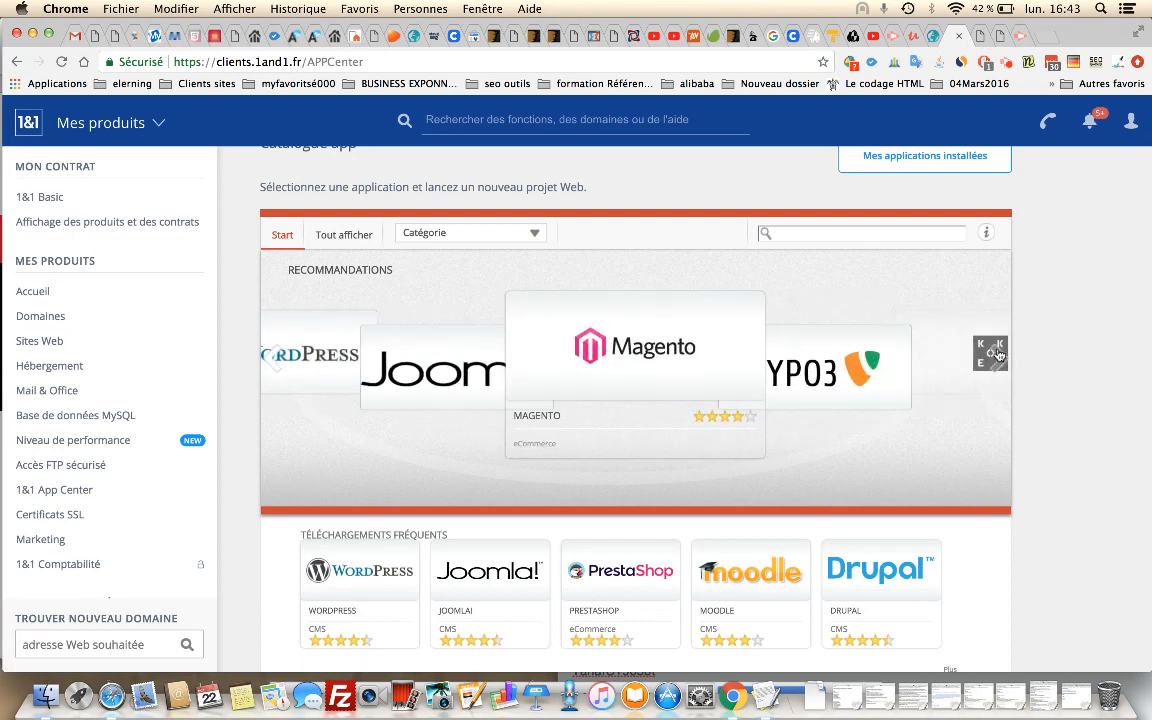
{"action": "left_click", "coordinate": [998, 355]}
{"action": "scroll", "coordinate": [657, 421], "scroll_direction": "down", "scroll_amount": 5}
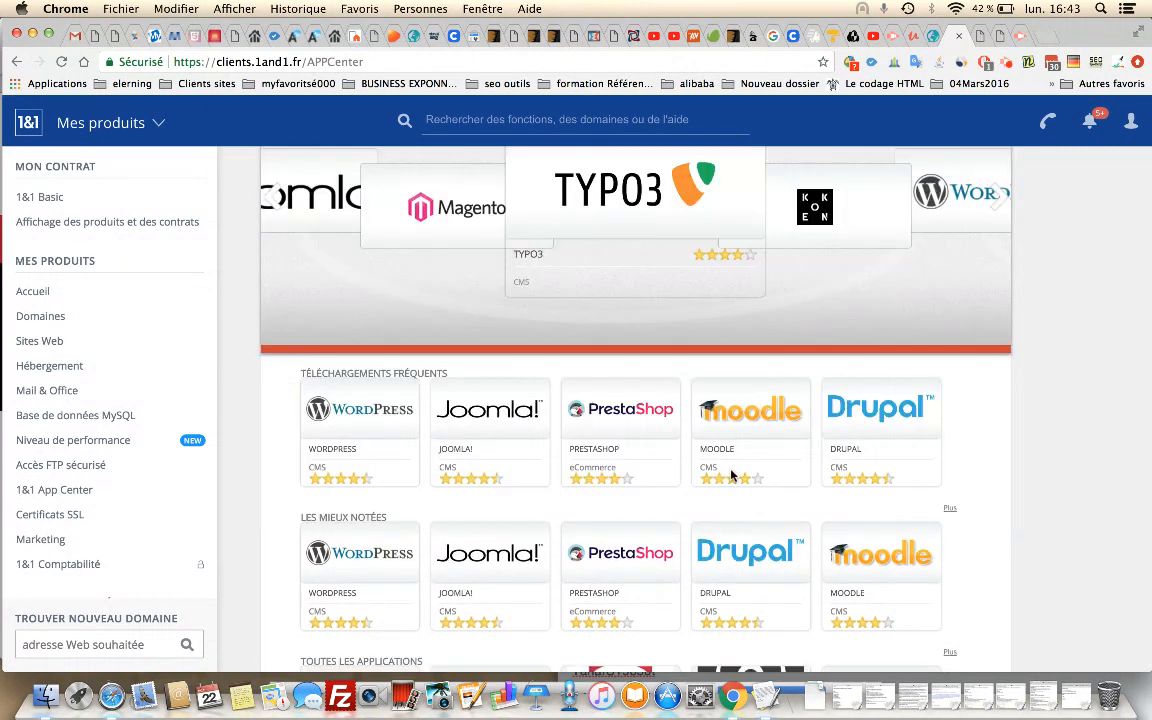
{"action": "scroll", "coordinate": [731, 476], "scroll_direction": "down", "scroll_amount": 5}
{"action": "scroll", "coordinate": [731, 476], "scroll_direction": "up", "scroll_amount": 1}
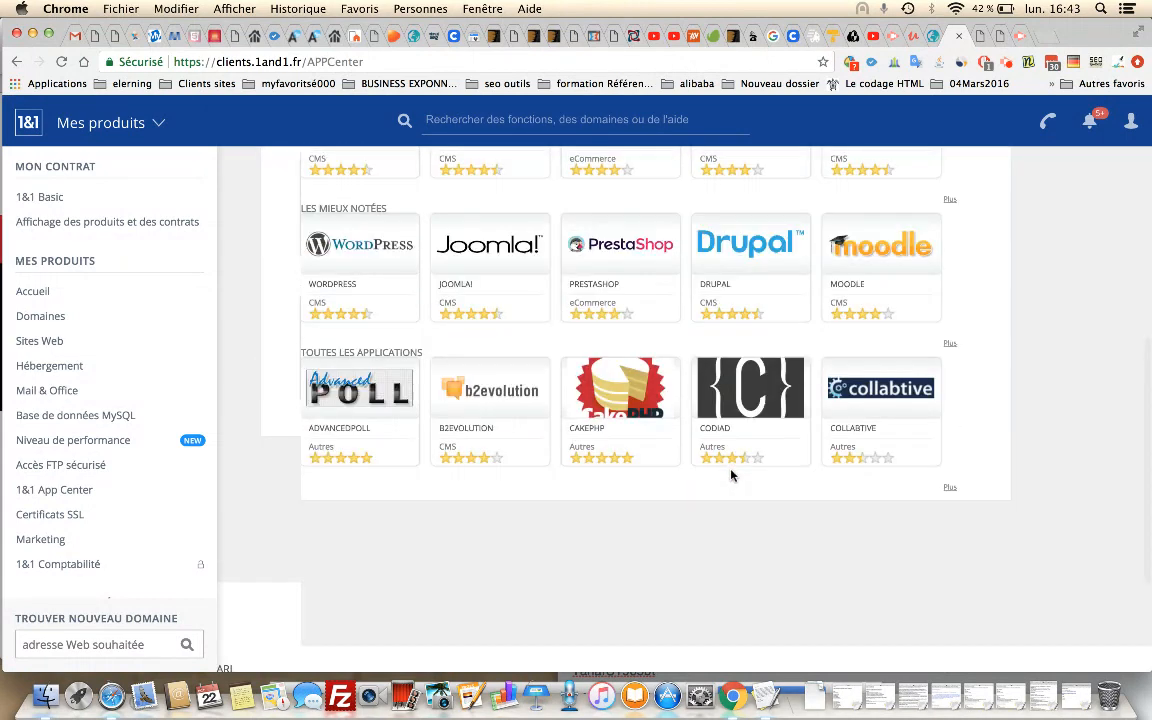
{"action": "scroll", "coordinate": [731, 476], "scroll_direction": "up", "scroll_amount": 5}
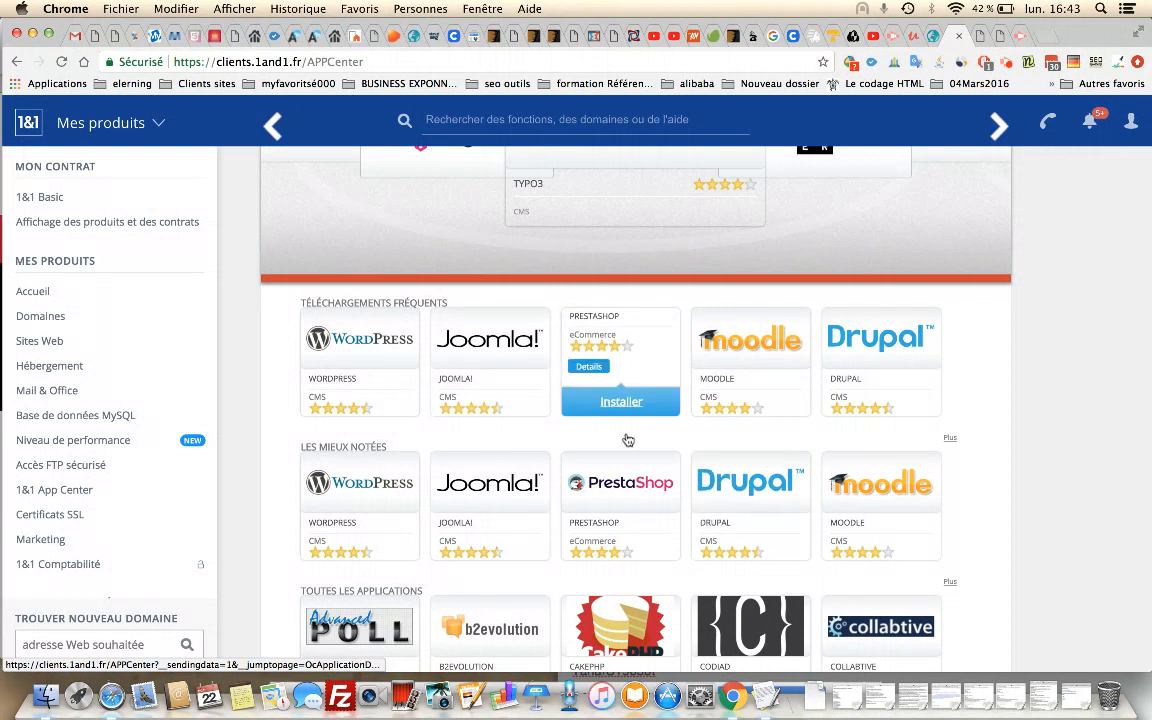
{"action": "scroll", "coordinate": [668, 464], "scroll_direction": "down", "scroll_amount": 1}
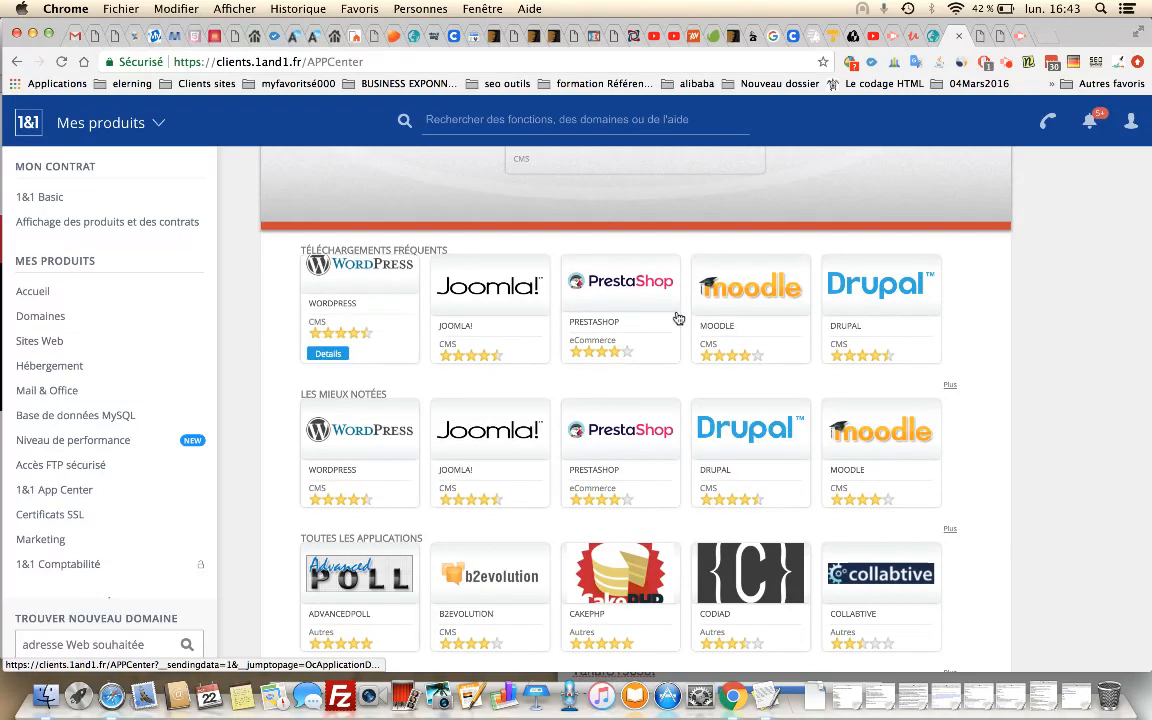
{"action": "scroll", "coordinate": [678, 318], "scroll_direction": "up", "scroll_amount": 7}
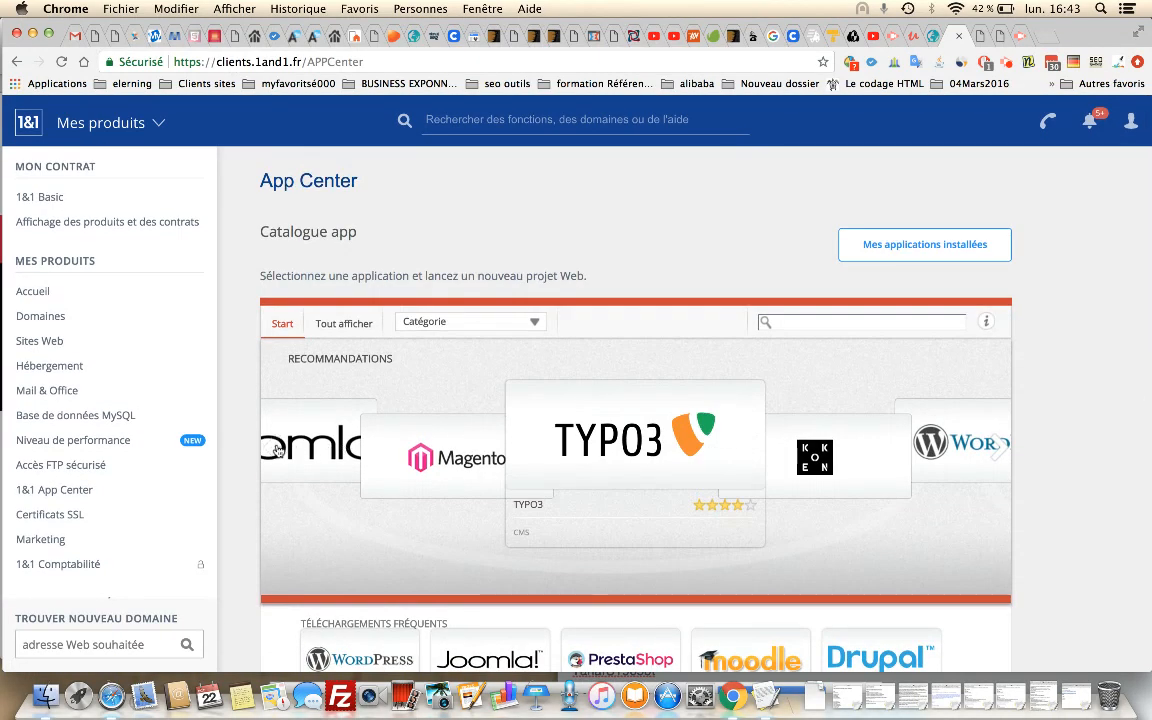
{"action": "left_click", "coordinate": [276, 450]}
{"action": "left_click", "coordinate": [275, 450]}
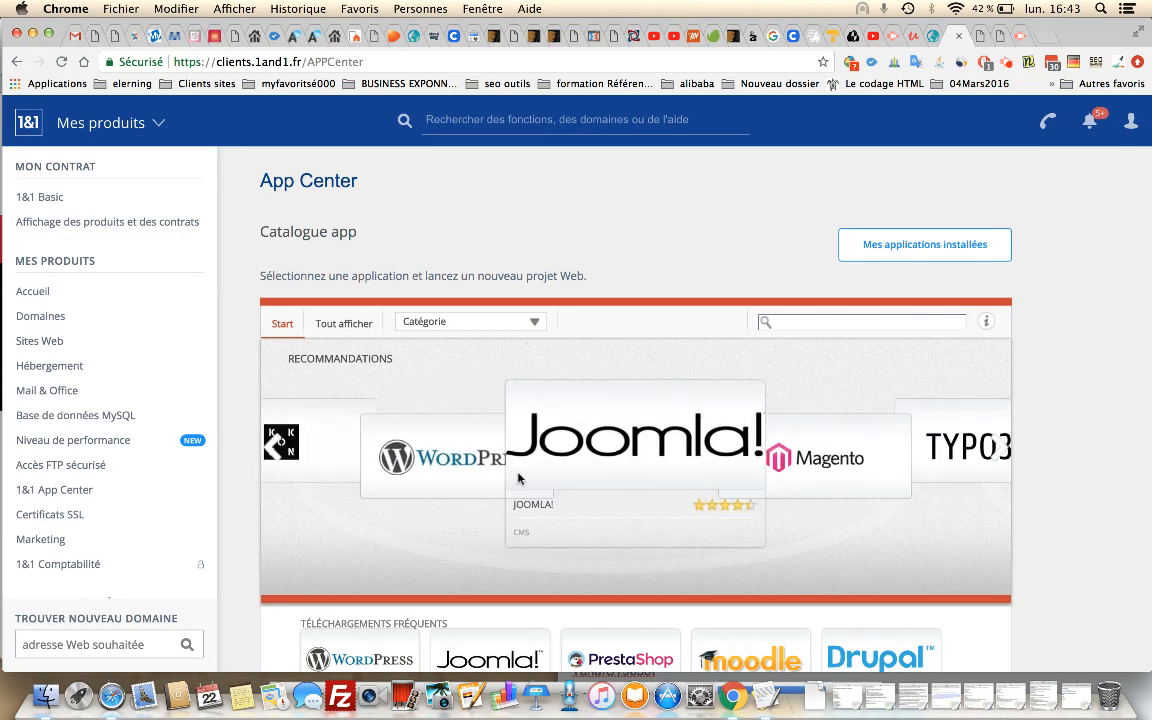
- Start the WordPress installation from the frequent downloads and create the website with the title MonBusiness
{"action": "scroll", "coordinate": [518, 479], "scroll_direction": "down", "scroll_amount": 3}
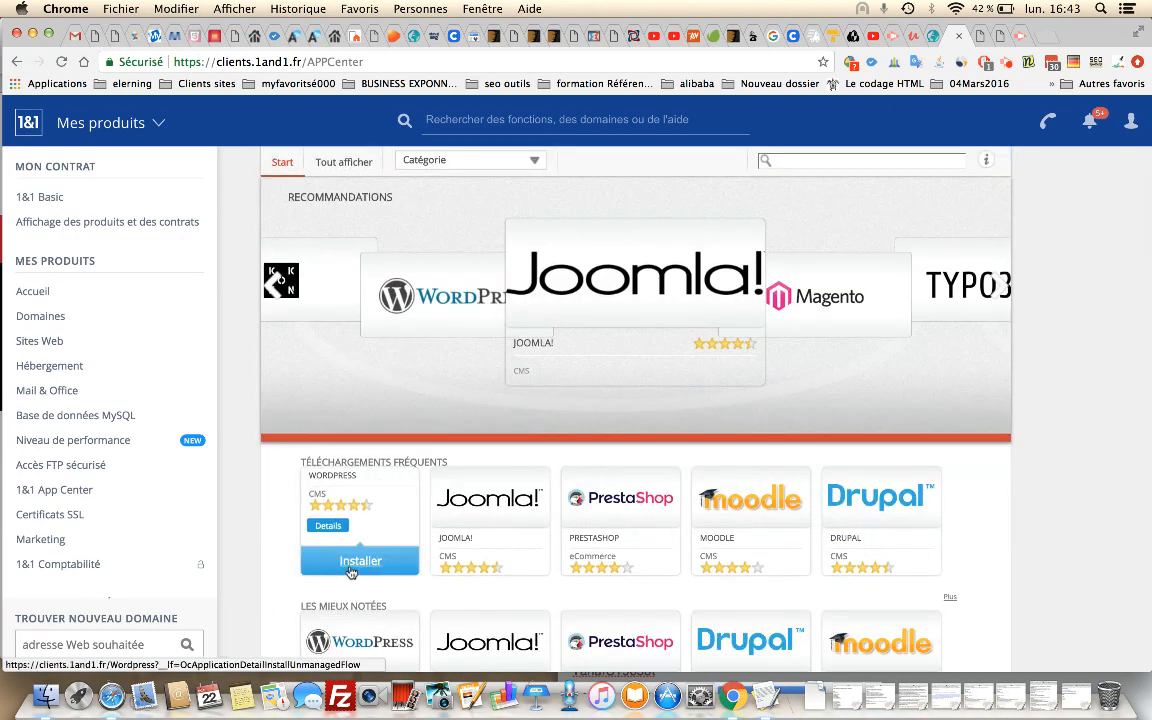
{"action": "left_click", "coordinate": [360, 563]}
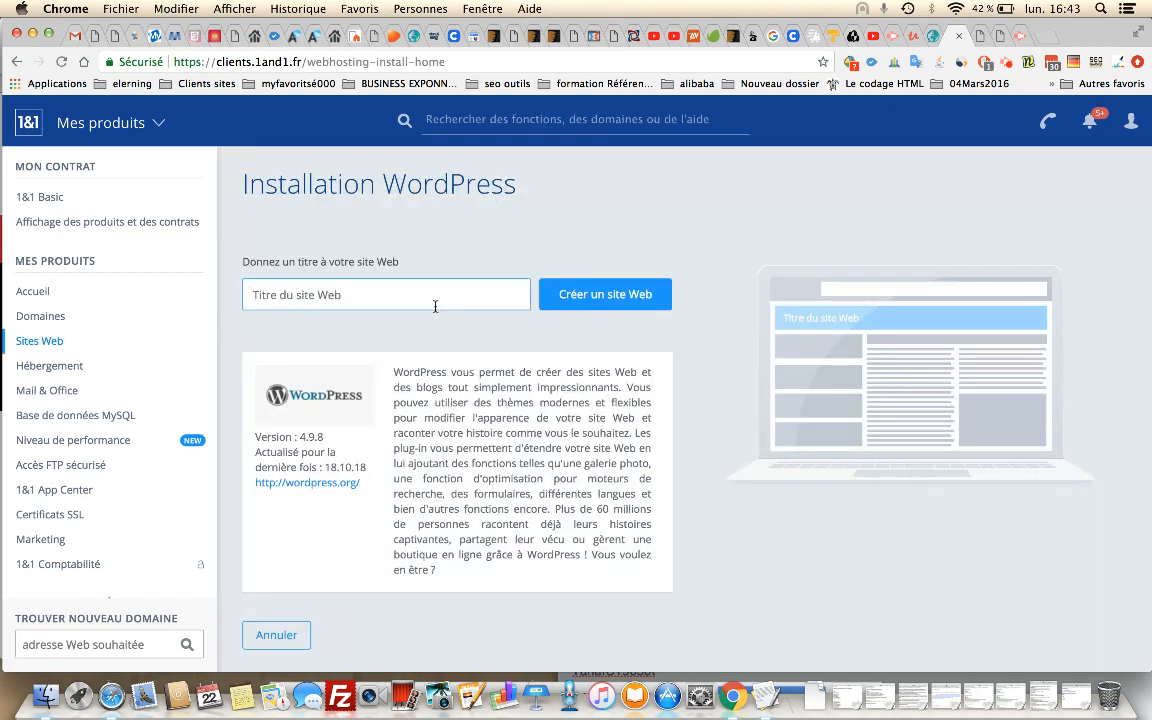
{"action": "left_click", "coordinate": [435, 306]}
{"action": "type", "text": "MonBusiness"}
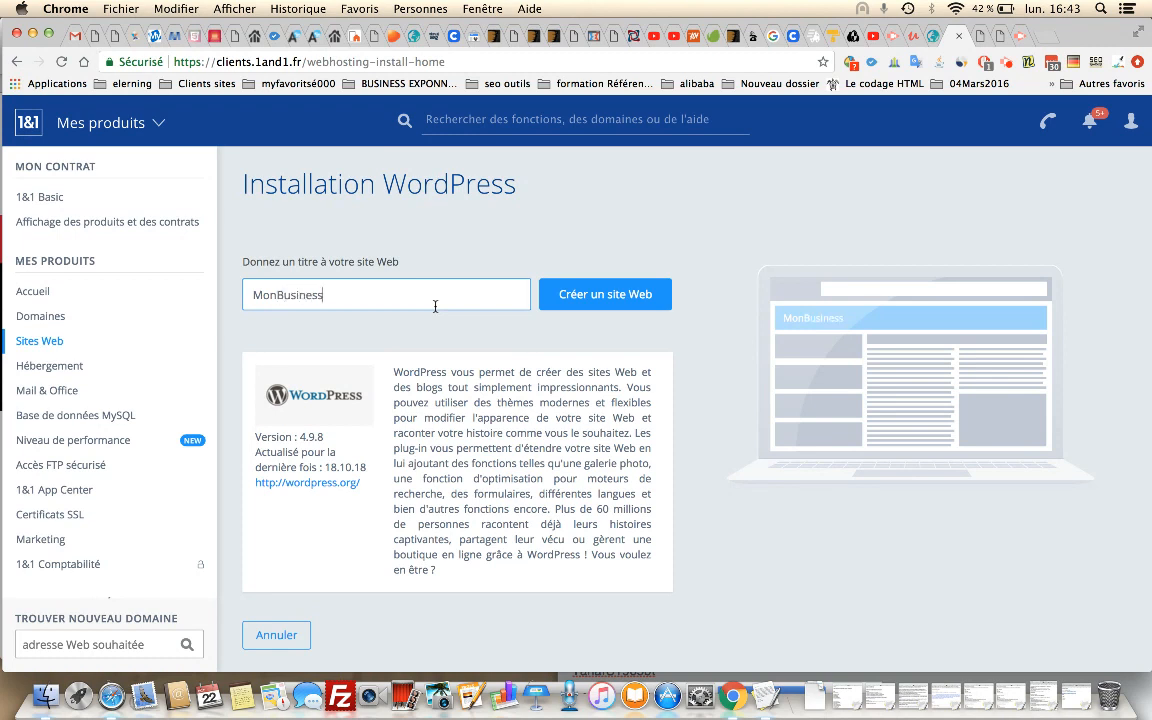
{"action": "left_click", "coordinate": [632, 294]}
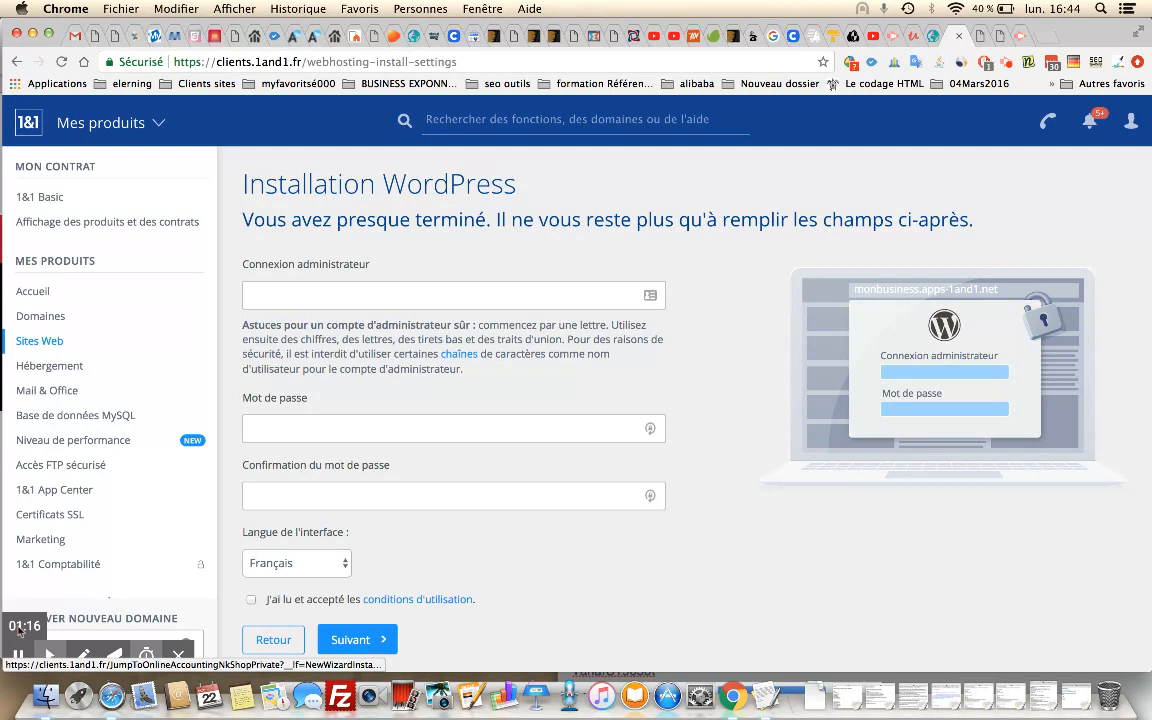
{"action": "left_click", "coordinate": [21, 656]}
{"action": "left_click", "coordinate": [21, 656]}
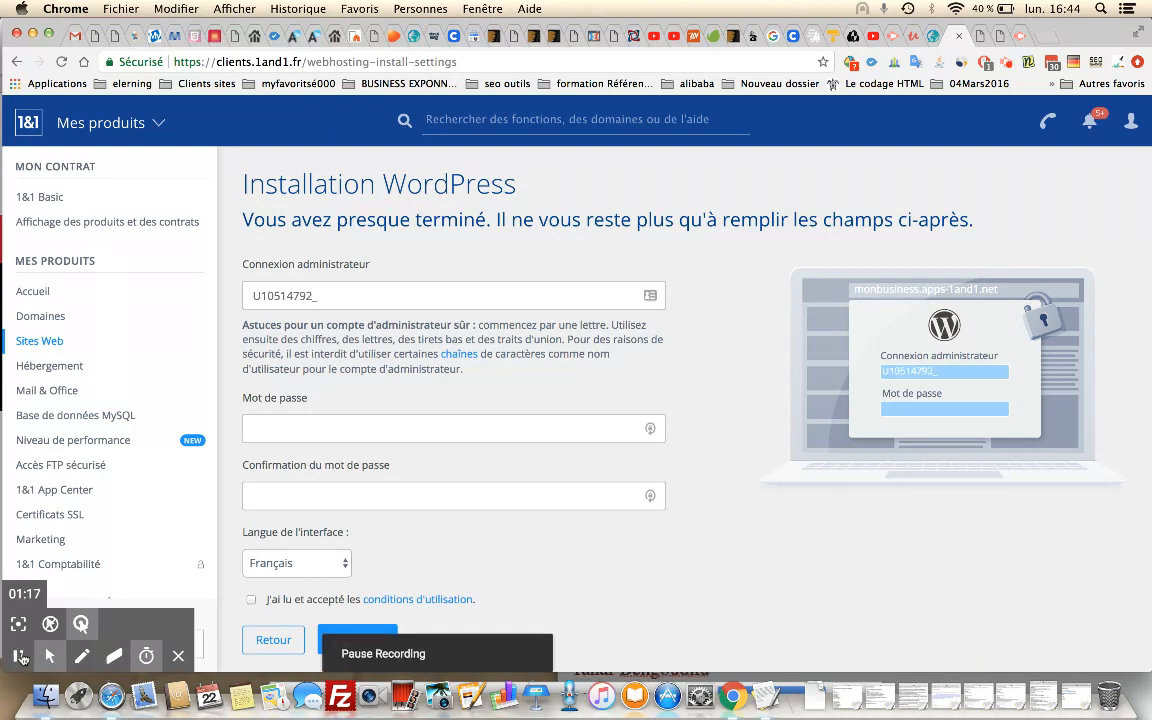
- Check the administrator login against the forbidden names, and enter and confirm the administrator password
{"action": "left_click", "coordinate": [446, 297]}
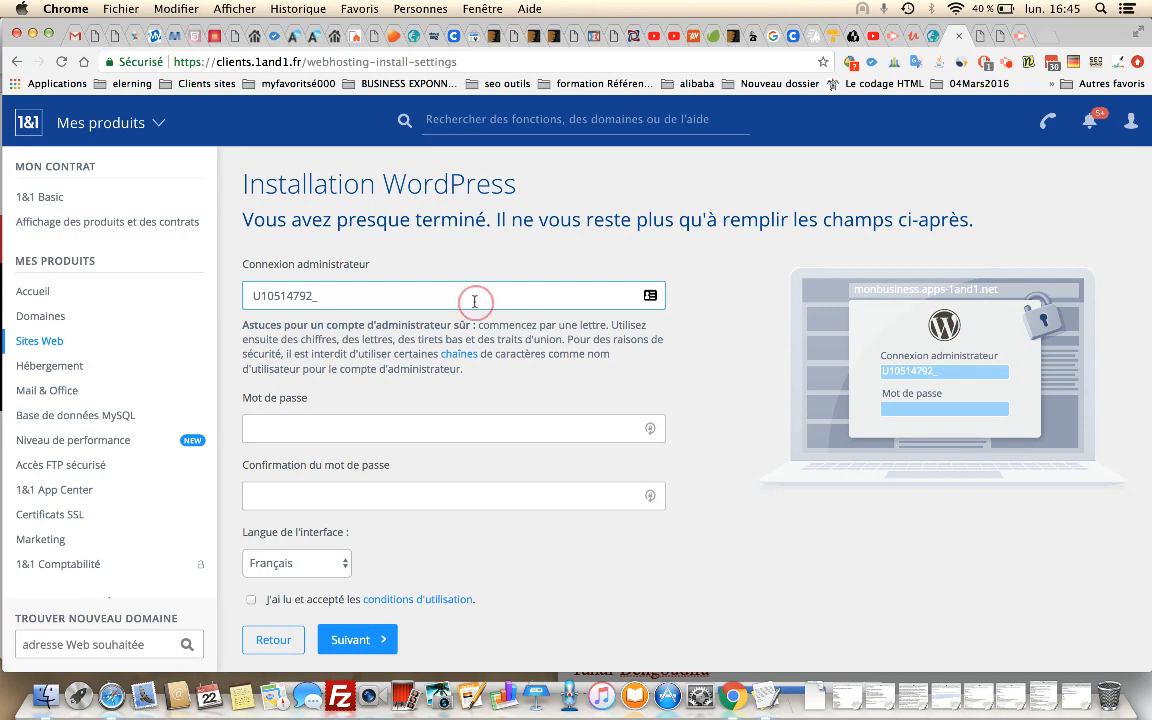
{"action": "mouse_move", "coordinate": [462, 358]}
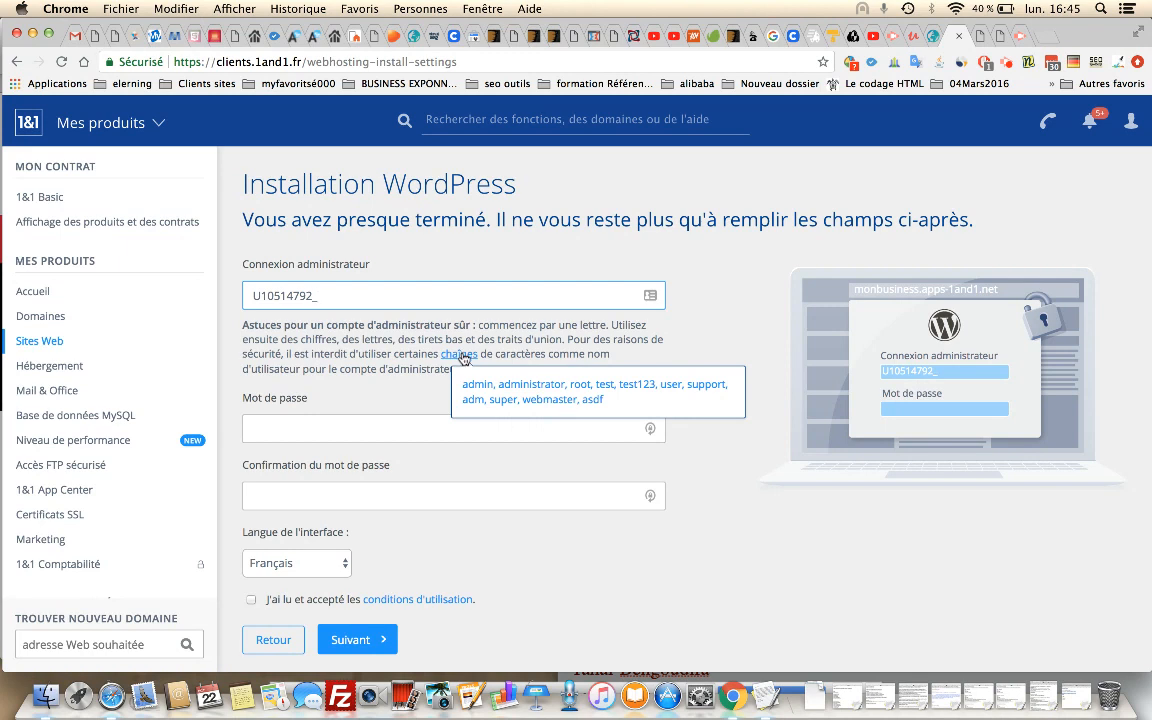
{"action": "left_click", "coordinate": [346, 296]}
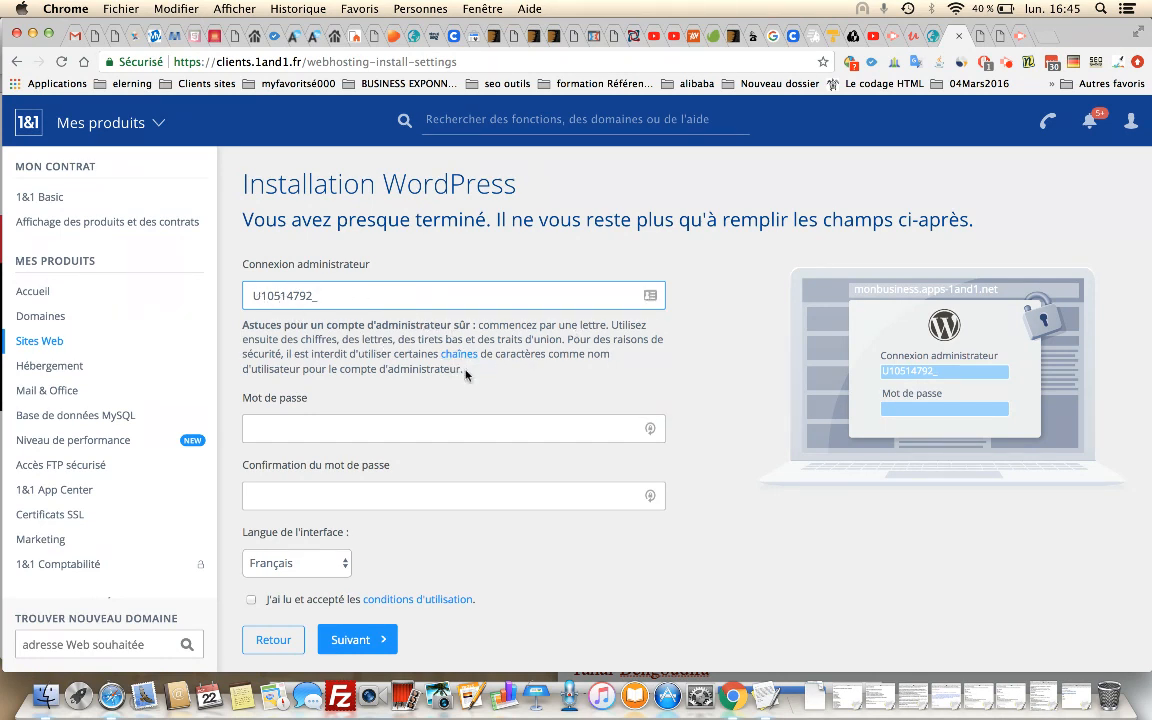
{"action": "left_click", "coordinate": [329, 427]}
{"action": "type", "text": "••••••••••"}
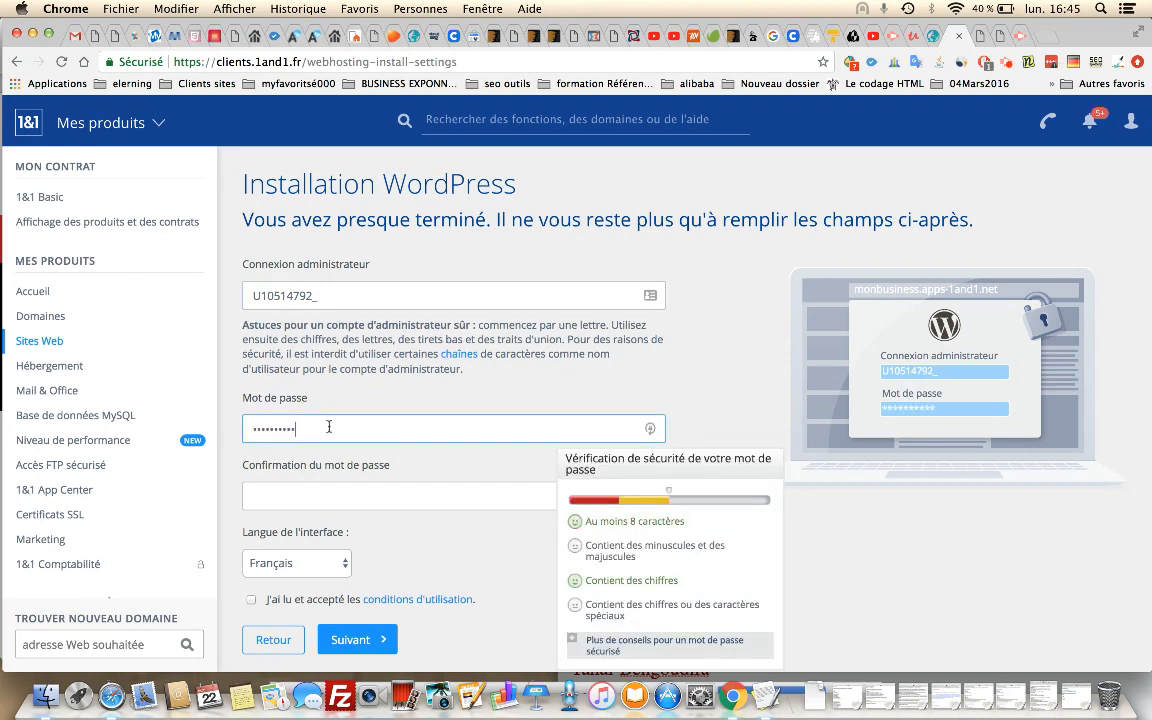
{"action": "key", "text": "Tab"}
{"action": "type", "text": "••••••••••"}
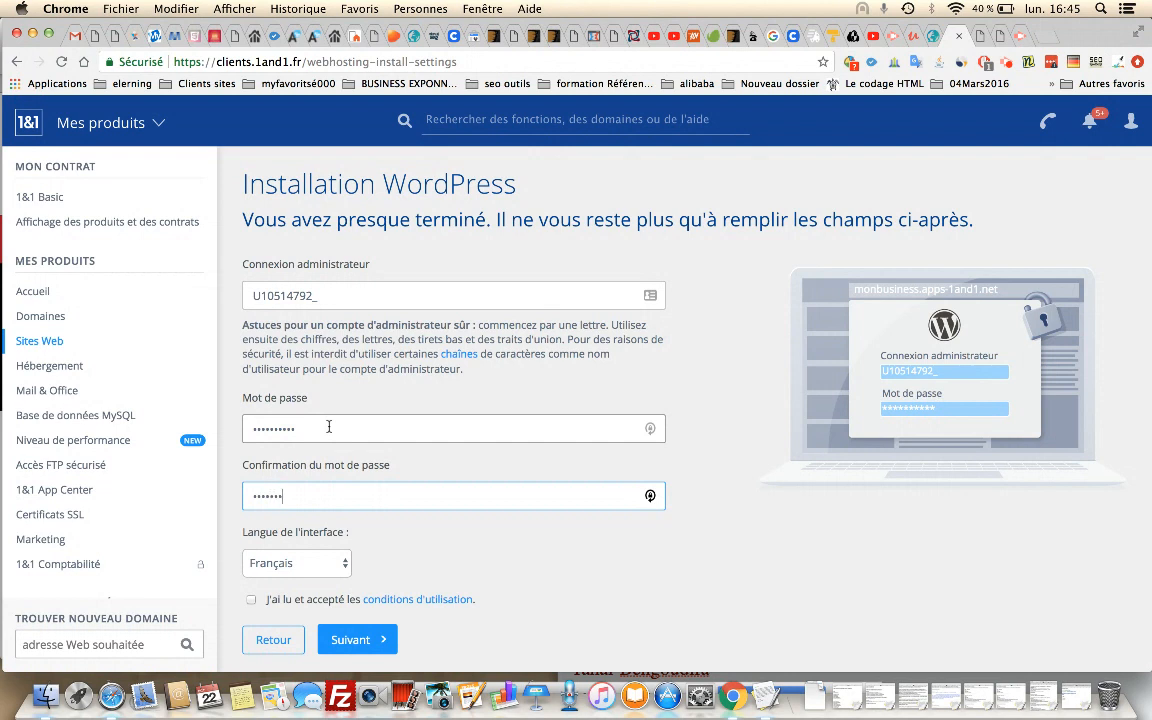
- Accept the terms of use and continue to the choice of installation type
{"action": "left_click", "coordinate": [251, 599]}
{"action": "scroll", "coordinate": [586, 585], "scroll_direction": "down", "scroll_amount": 1}
{"action": "scroll", "coordinate": [586, 585], "scroll_direction": "down", "scroll_amount": 3}
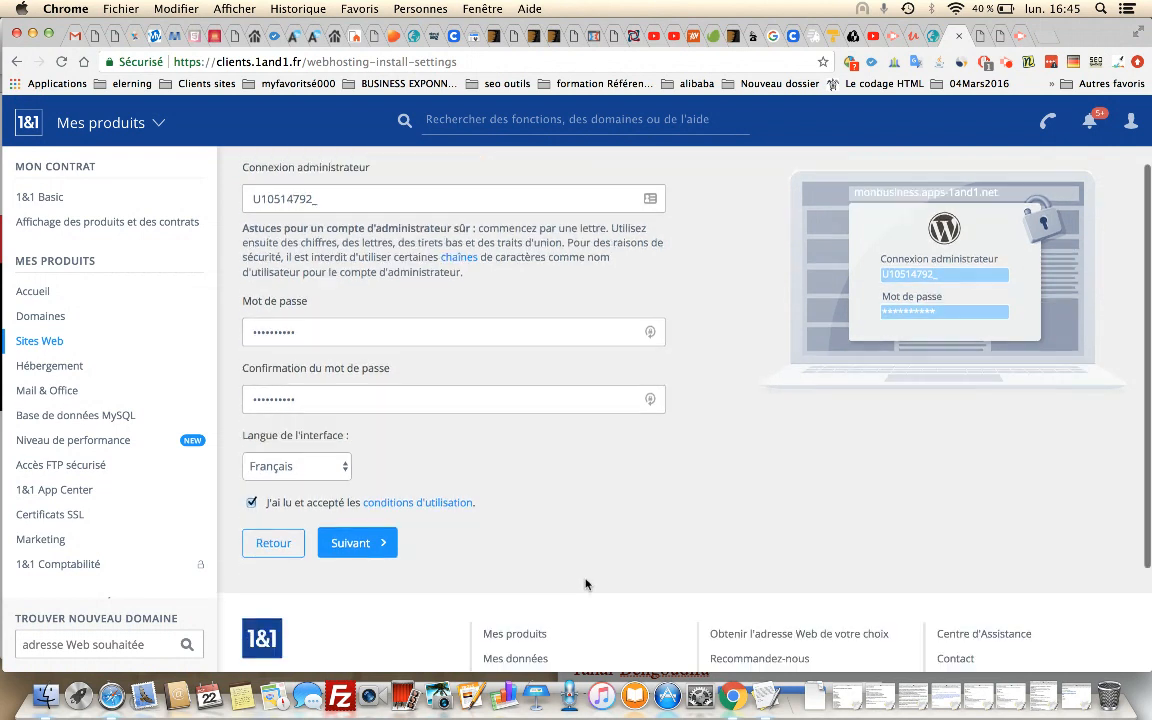
{"action": "left_click", "coordinate": [366, 541]}
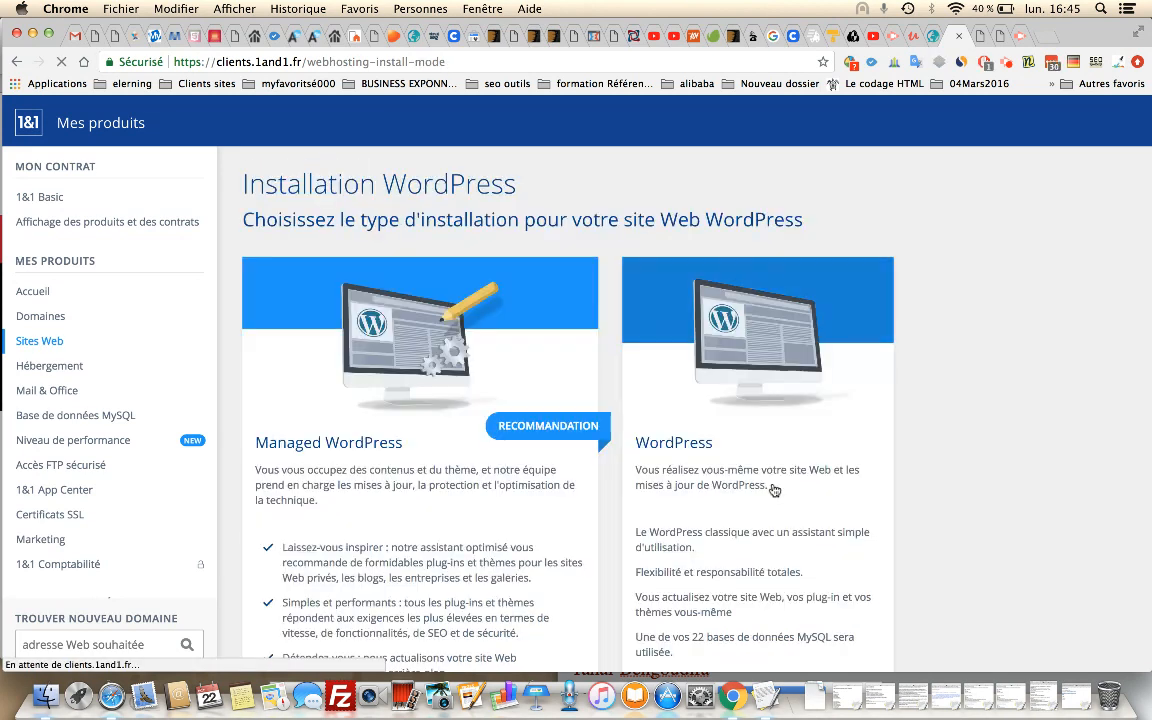
- Dismiss the LastPass prompt and continue with the classic self-managed WordPress instead of Managed WordPress
{"action": "scroll", "coordinate": [963, 490], "scroll_direction": "down", "scroll_amount": 3}
{"action": "scroll", "coordinate": [963, 490], "scroll_direction": "down", "scroll_amount": 1}
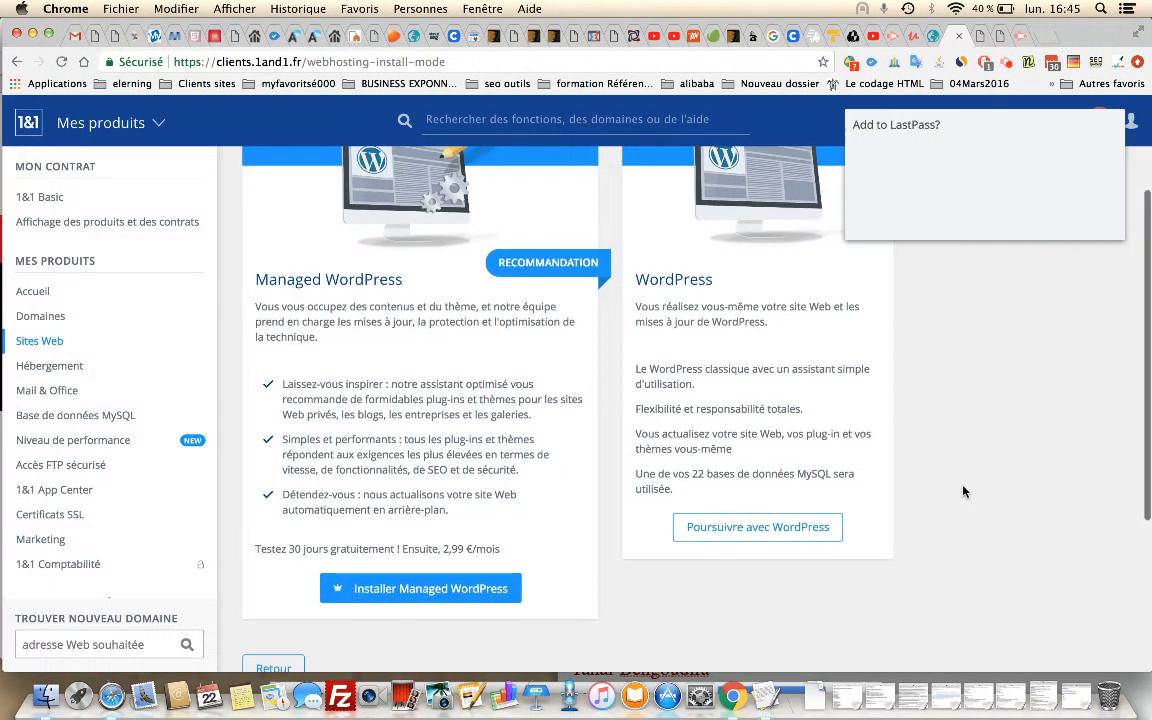
{"action": "left_click", "coordinate": [1015, 218]}
{"action": "scroll", "coordinate": [975, 387], "scroll_direction": "down", "scroll_amount": 1}
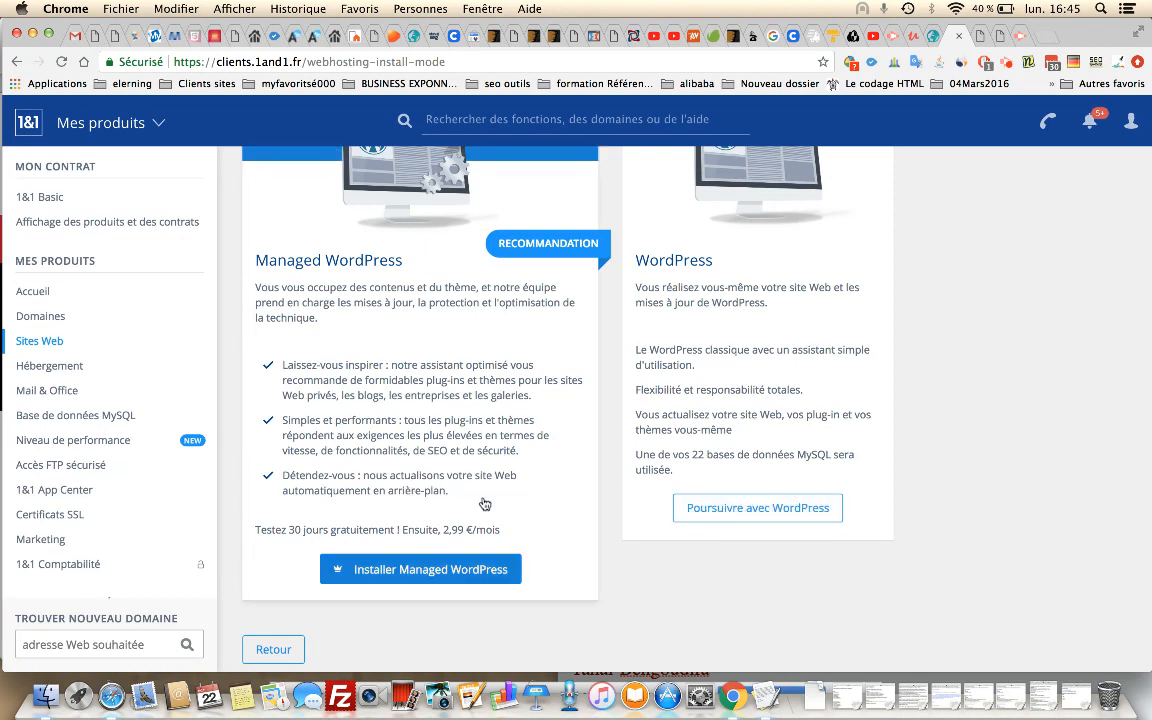
{"action": "scroll", "coordinate": [484, 503], "scroll_direction": "up", "scroll_amount": 2}
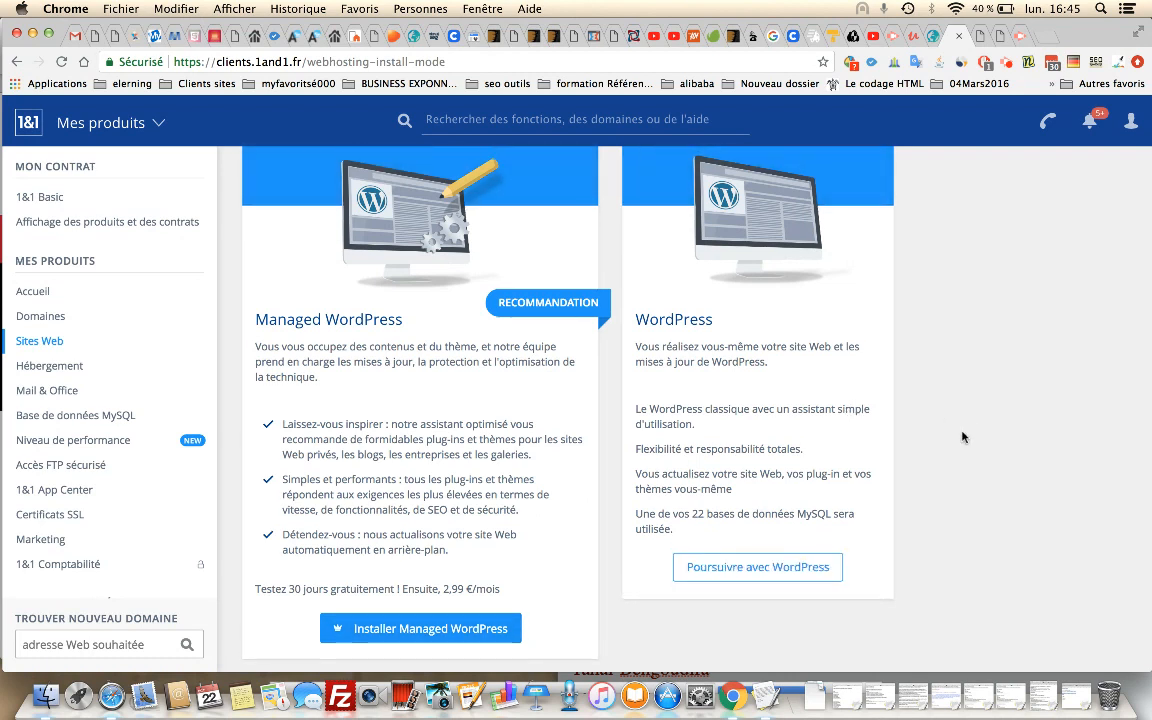
{"action": "scroll", "coordinate": [964, 437], "scroll_direction": "up", "scroll_amount": 2}
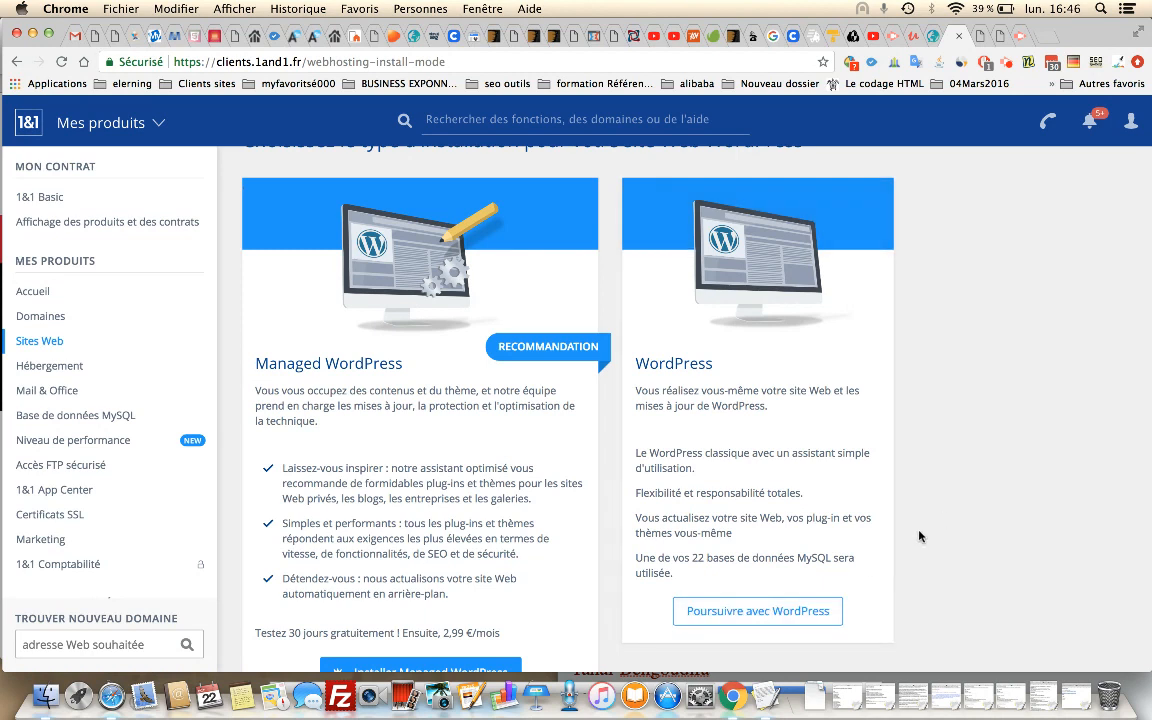
{"action": "left_click", "coordinate": [815, 616]}
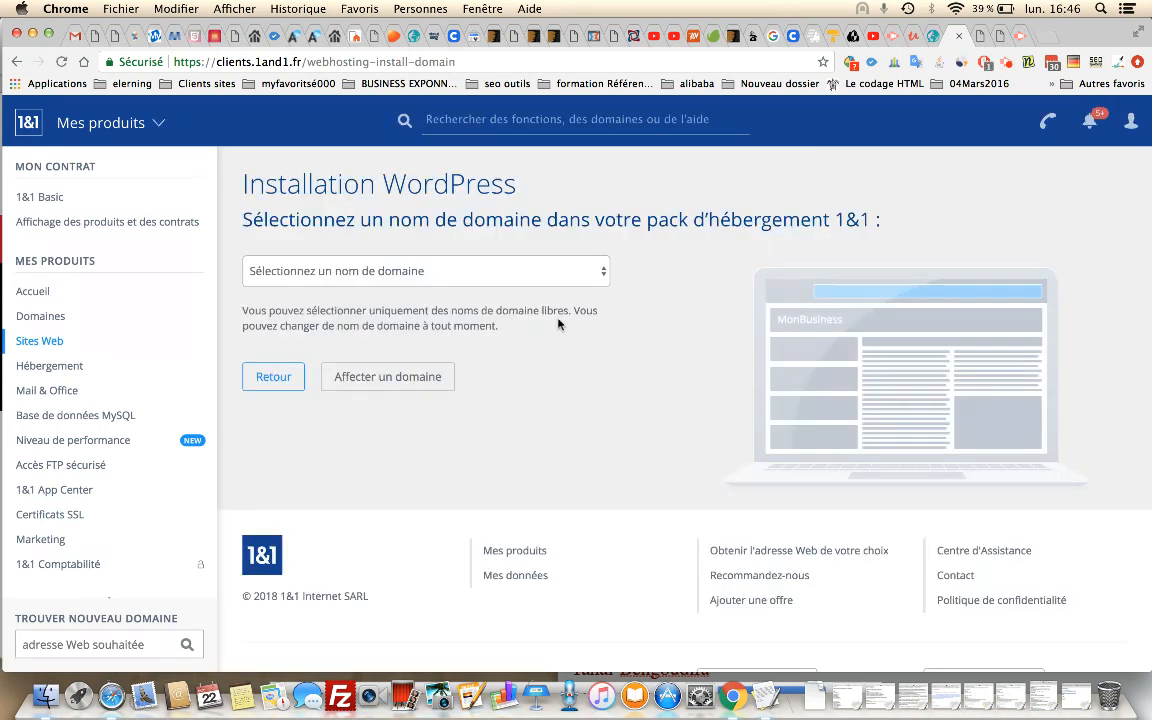
- Assign the onlinehome.fr system domain from the hosting package to the new WordPress site
{"action": "left_click", "coordinate": [535, 271]}
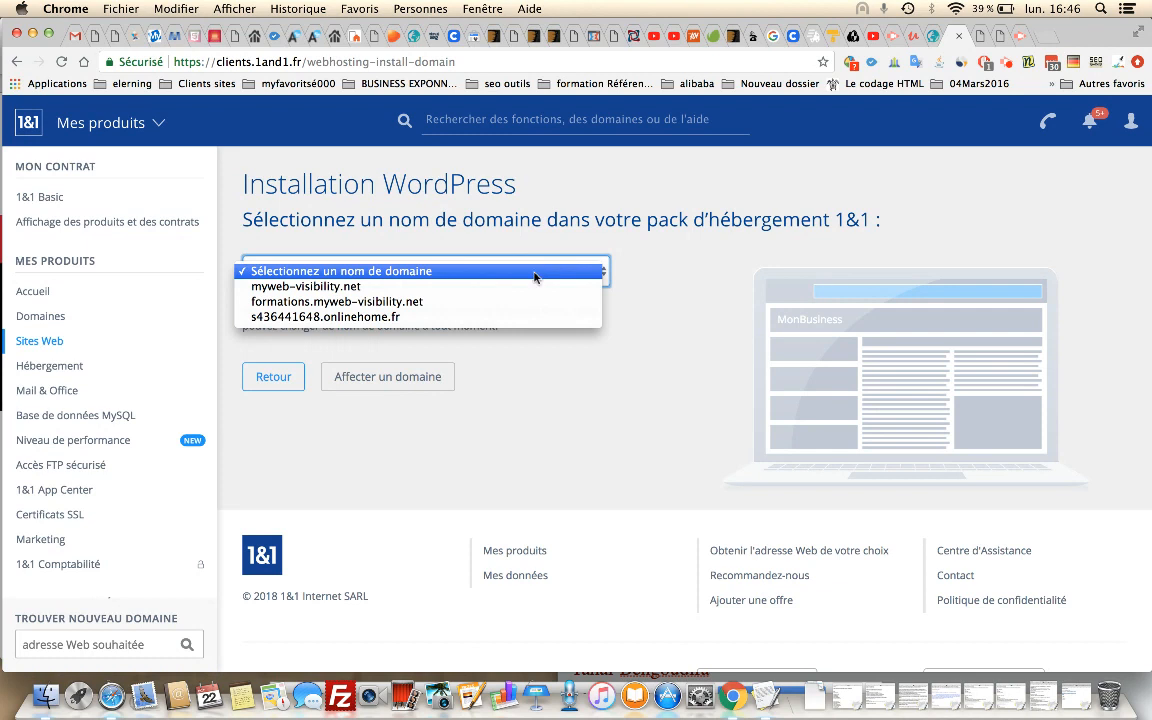
{"action": "left_click", "coordinate": [557, 318]}
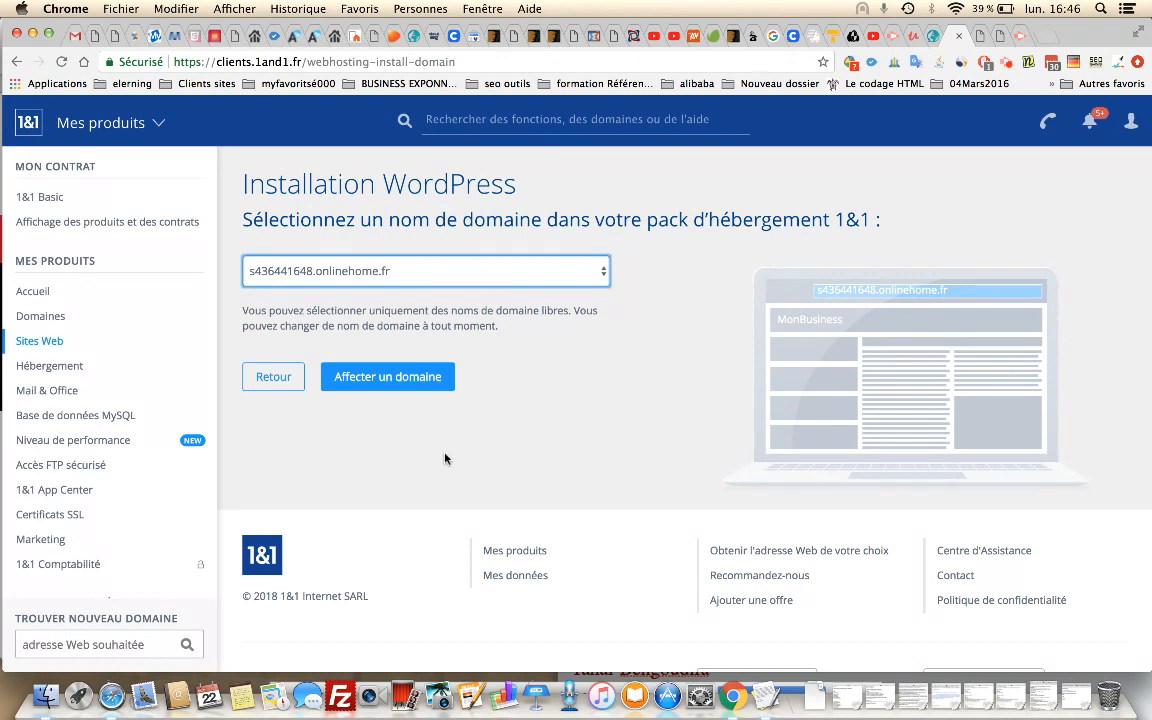
{"action": "left_click", "coordinate": [420, 385]}
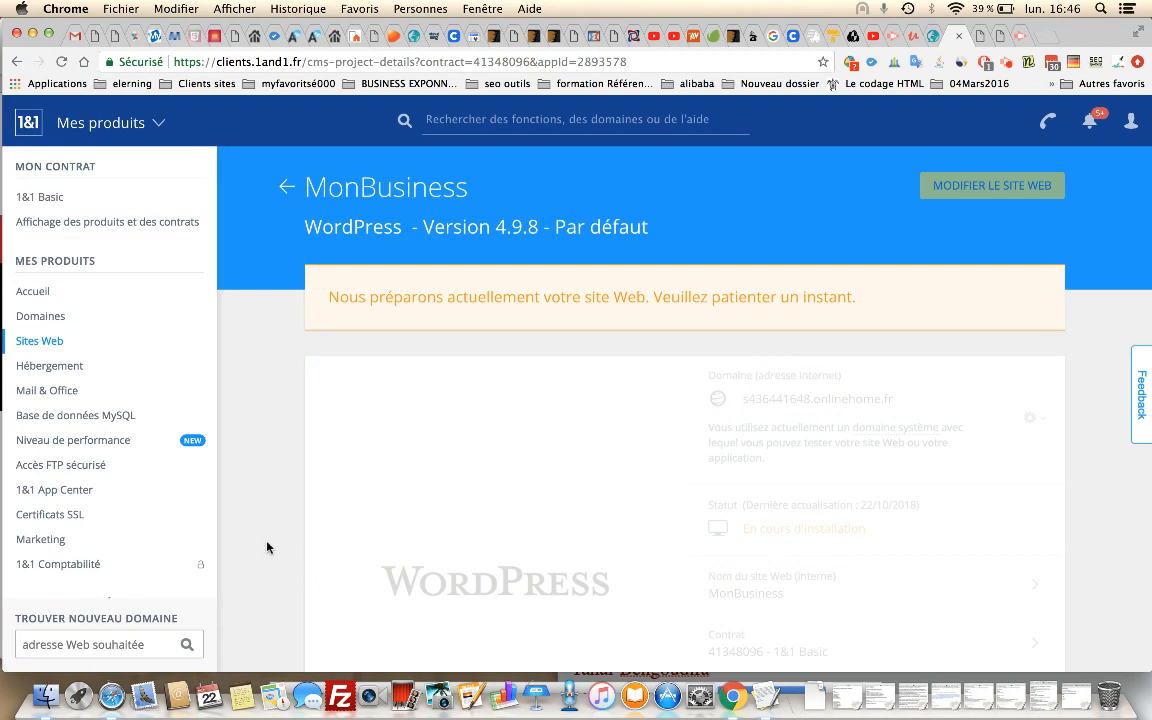
- Examine the MonBusiness project's domain, installation status and site settings on its details page
{"action": "scroll", "coordinate": [267, 547], "scroll_direction": "down", "scroll_amount": 2}
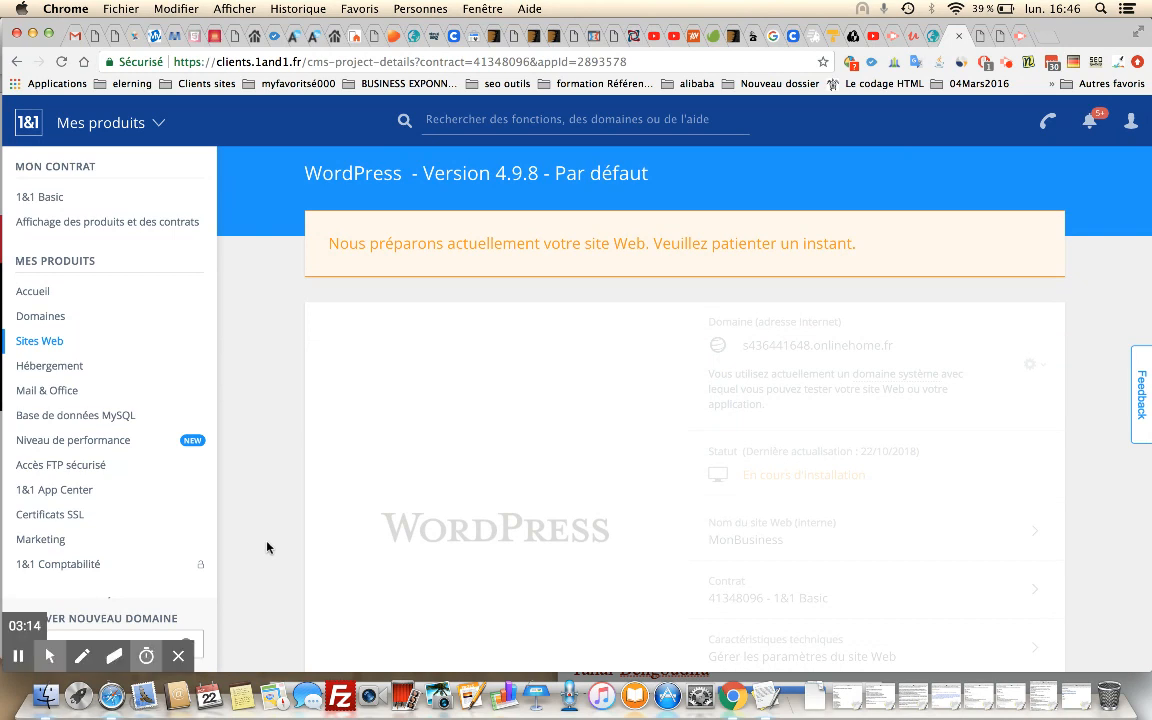
{"action": "left_click", "coordinate": [18, 660]}
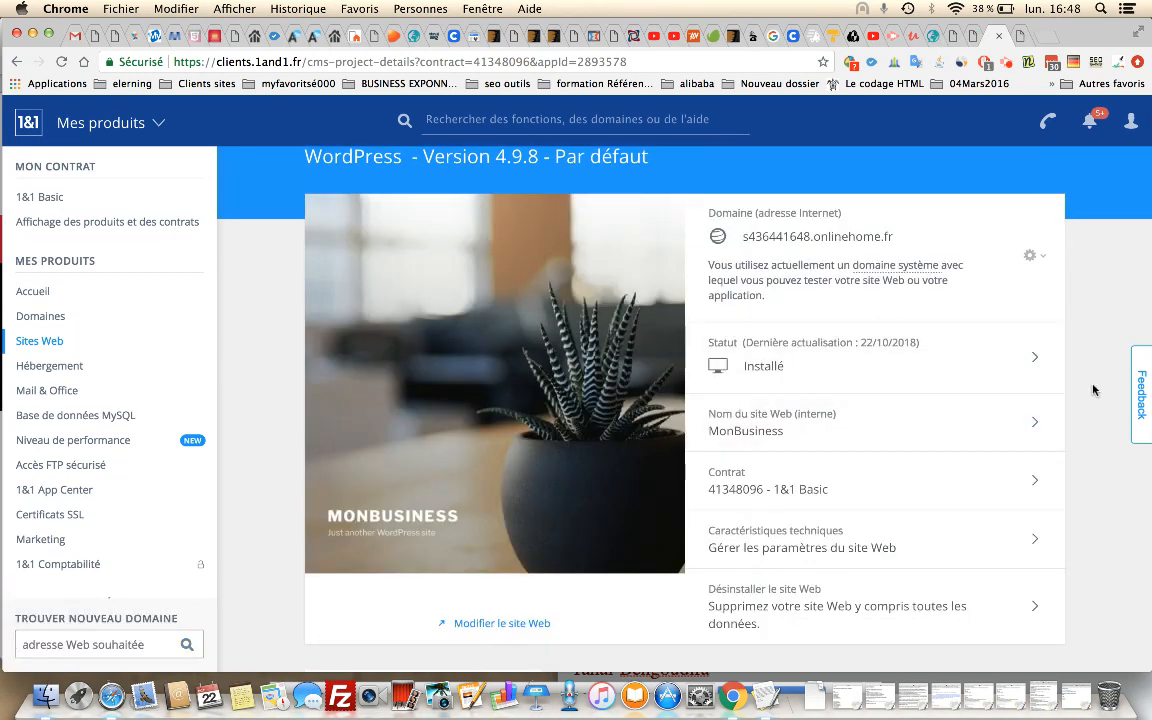
{"action": "scroll", "coordinate": [1096, 382], "scroll_direction": "up", "scroll_amount": 2}
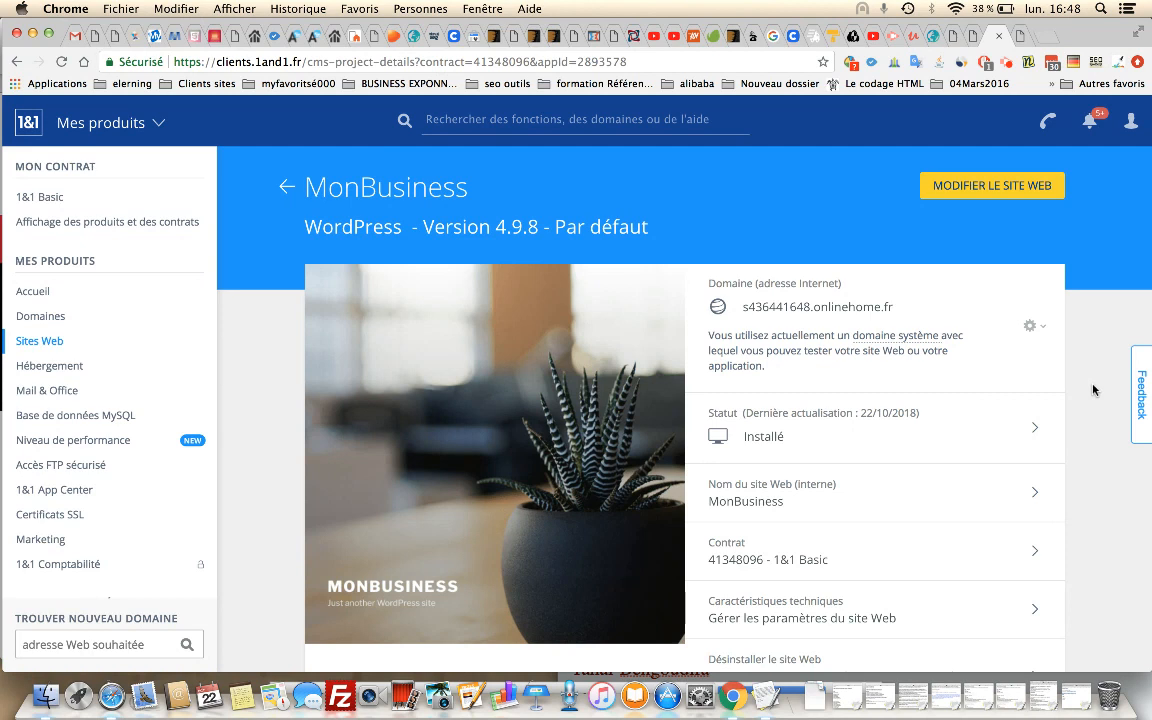
{"action": "scroll", "coordinate": [1093, 390], "scroll_direction": "down", "scroll_amount": 1}
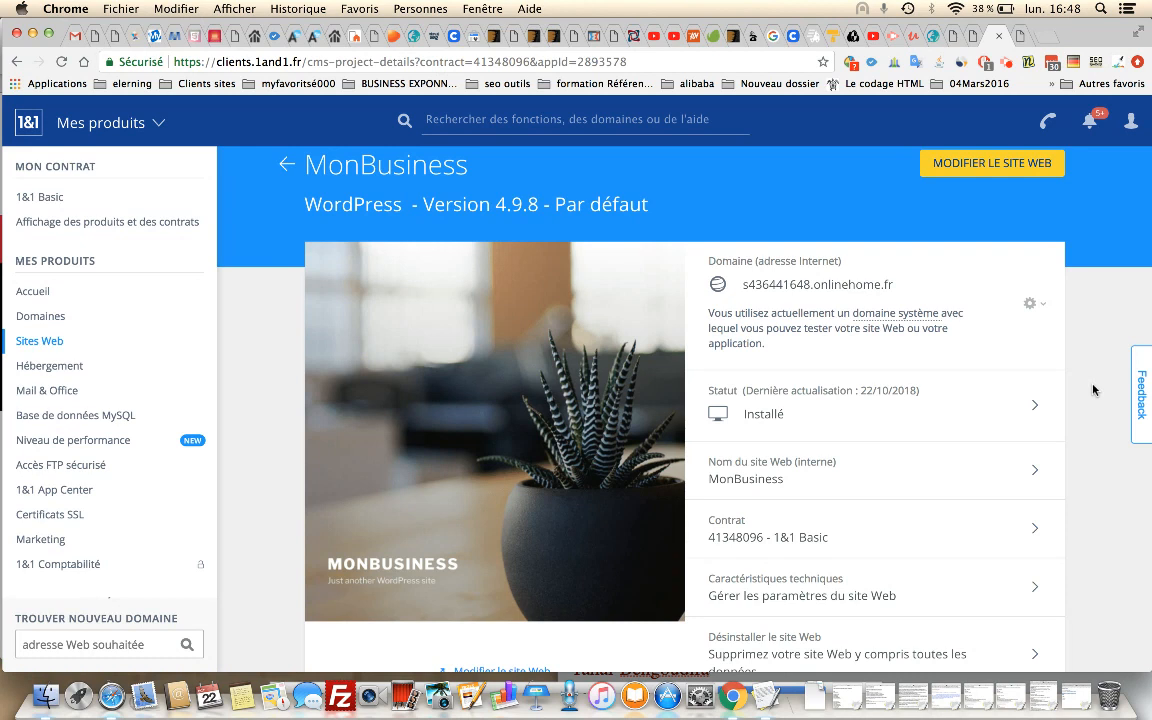
- Select the onlinehome.fr system domain on the MonBusiness details page and view the site at that address in another browser tab
{"action": "scroll", "coordinate": [1093, 390], "scroll_direction": "down", "scroll_amount": 3}
{"action": "scroll", "coordinate": [1093, 390], "scroll_direction": "up", "scroll_amount": 3}
{"action": "scroll", "coordinate": [1093, 390], "scroll_direction": "down", "scroll_amount": 5}
{"action": "scroll", "coordinate": [1093, 390], "scroll_direction": "up", "scroll_amount": 5}
{"action": "left_click_drag", "start_coordinate": [895, 309], "coordinate": [742, 307]}
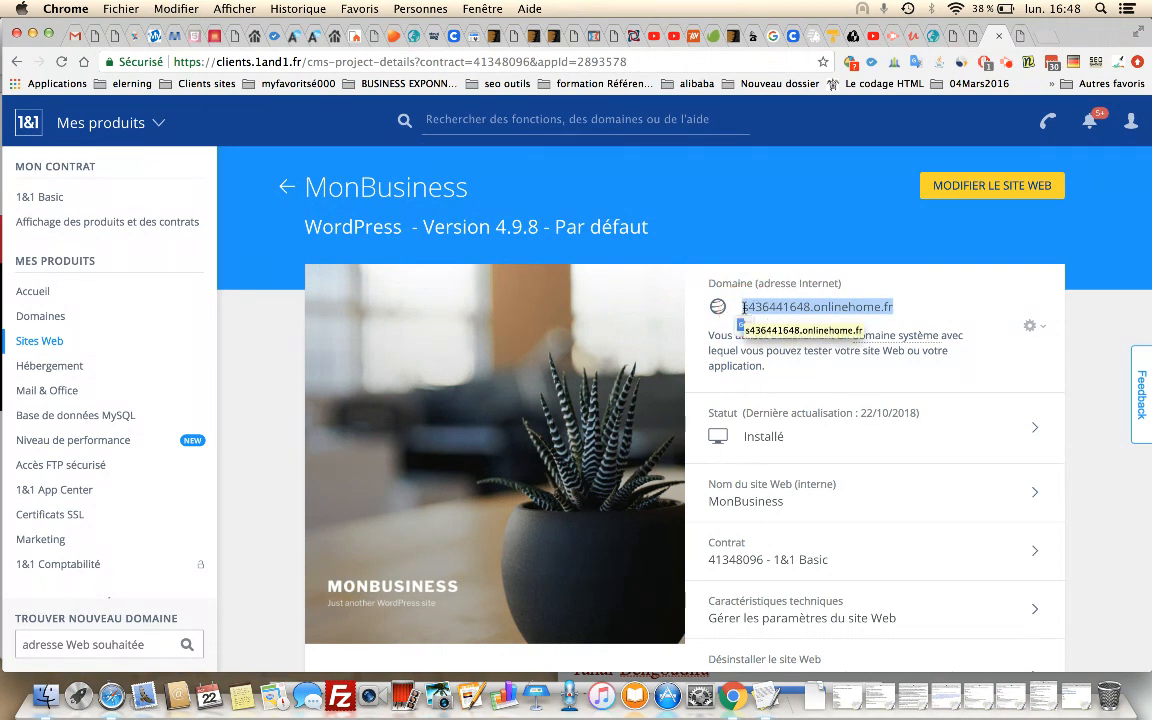
{"action": "left_click", "coordinate": [1017, 36]}
- Examine the MonBusiness home page from its header image through the articles and the sidebar widgets
{"action": "scroll", "coordinate": [535, 501], "scroll_direction": "down", "scroll_amount": 10}
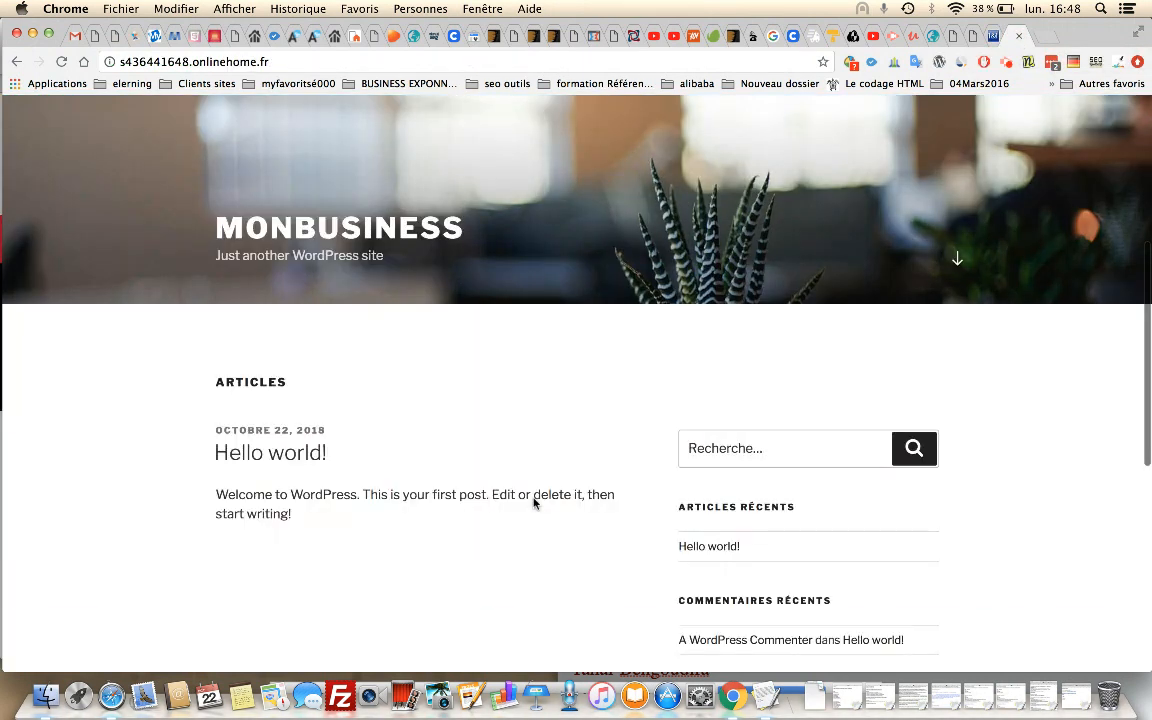
{"action": "scroll", "coordinate": [534, 503], "scroll_direction": "down", "scroll_amount": 3}
{"action": "scroll", "coordinate": [534, 503], "scroll_direction": "up", "scroll_amount": 15}
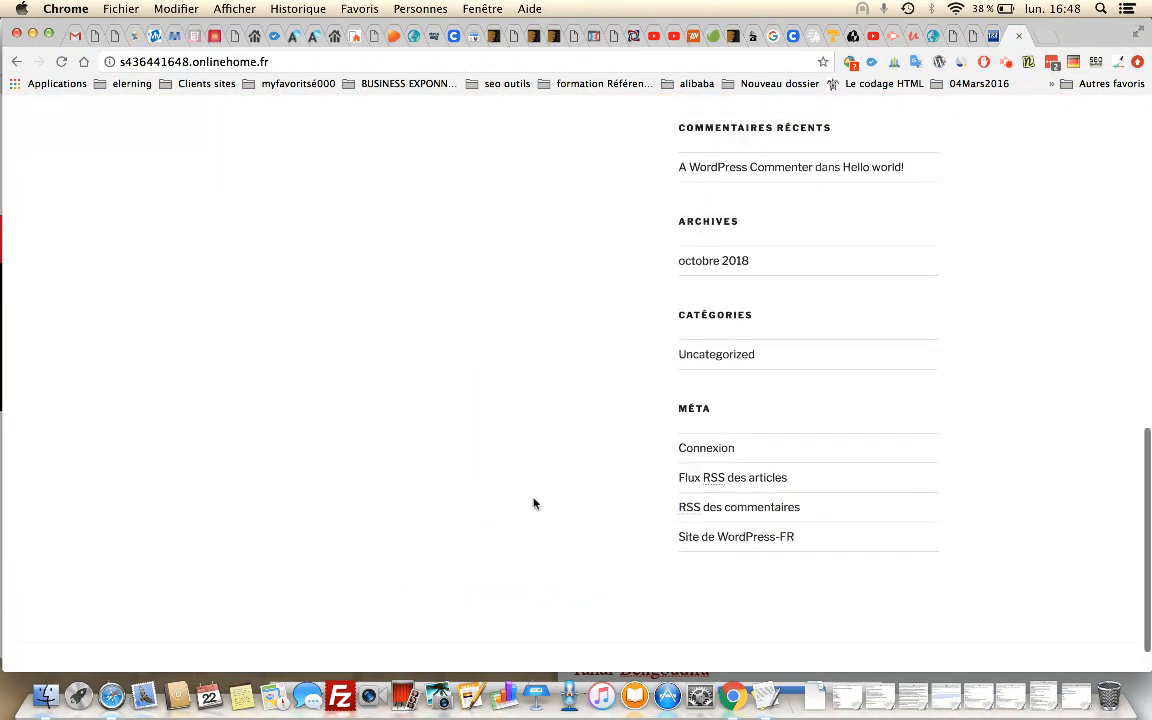
{"action": "scroll", "coordinate": [534, 503], "scroll_direction": "down", "scroll_amount": 15}
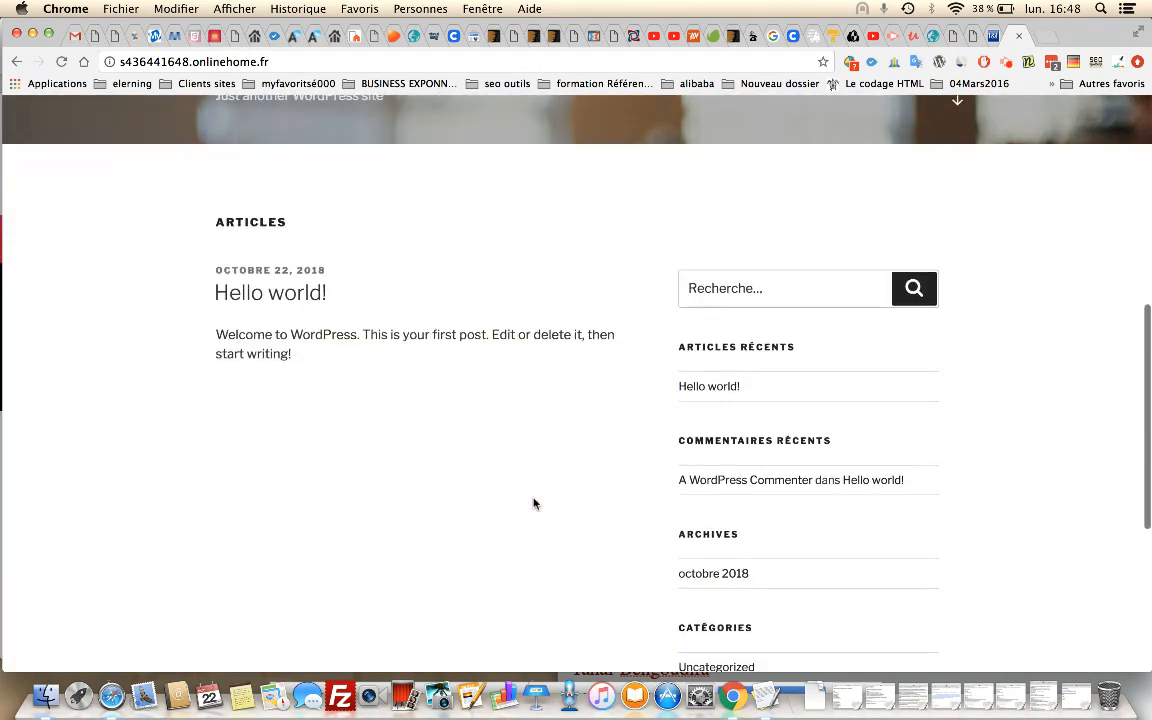
{"action": "scroll", "coordinate": [534, 503], "scroll_direction": "up", "scroll_amount": 15}
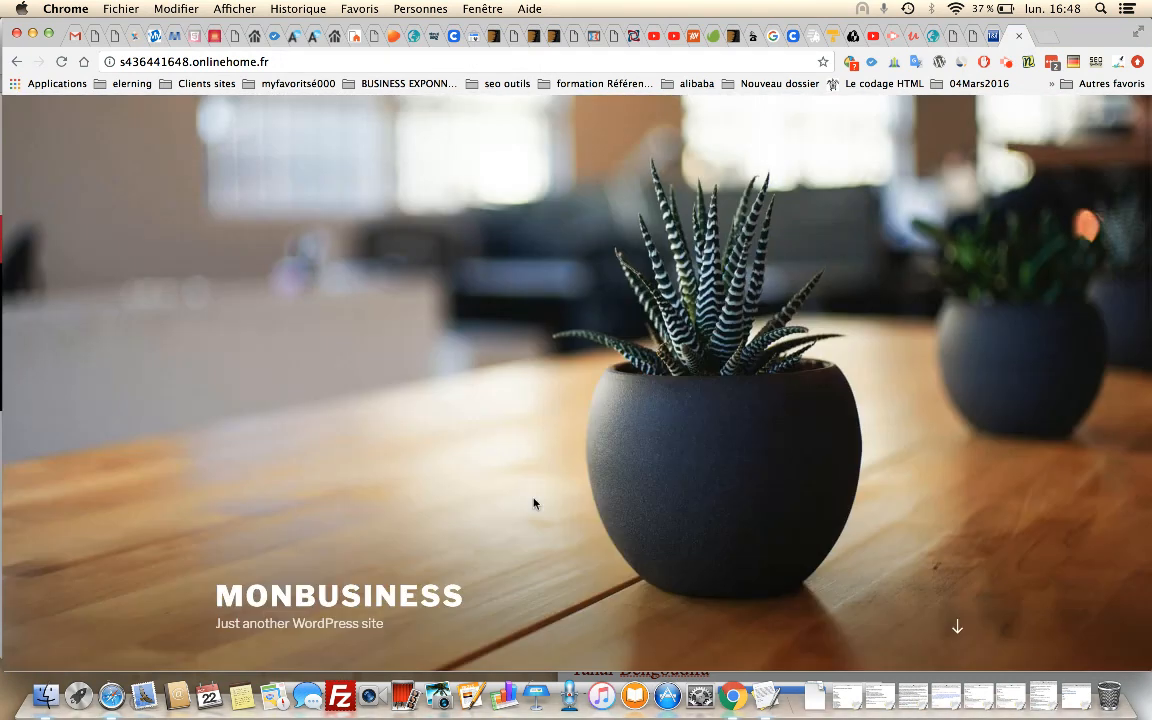
{"action": "scroll", "coordinate": [534, 503], "scroll_direction": "down", "scroll_amount": 5}
{"action": "scroll", "coordinate": [534, 503], "scroll_direction": "down", "scroll_amount": 1}
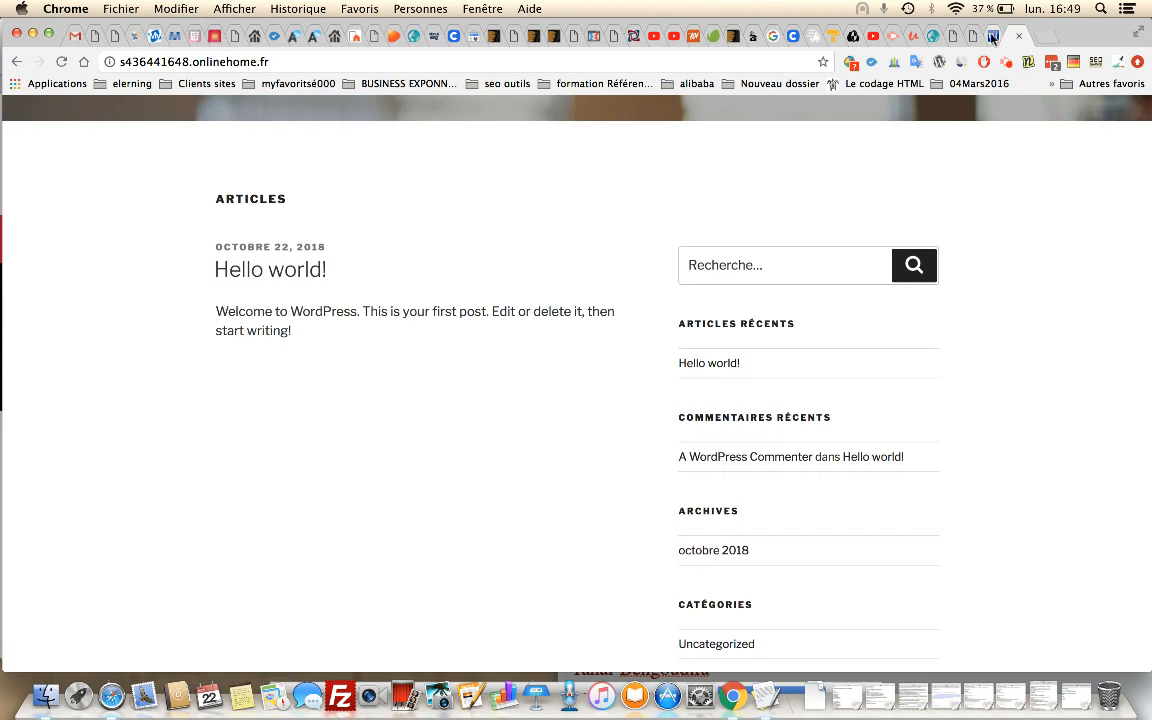
- Return to the MonBusiness project details, open the site for editing and log in to WordPress with the account username and password
{"action": "left_click", "coordinate": [992, 37]}
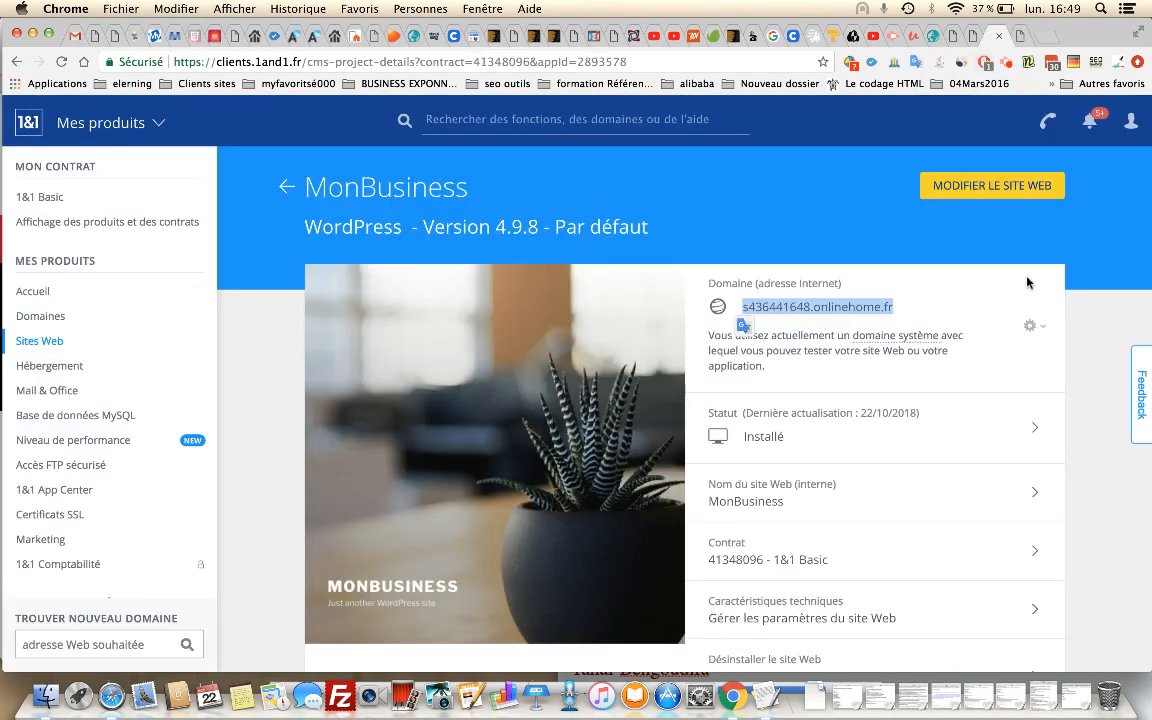
{"action": "left_click", "coordinate": [1082, 358]}
{"action": "scroll", "coordinate": [1082, 358], "scroll_direction": "down", "scroll_amount": 3}
{"action": "scroll", "coordinate": [1082, 358], "scroll_direction": "up", "scroll_amount": 3}
{"action": "scroll", "coordinate": [1082, 358], "scroll_direction": "down", "scroll_amount": 3}
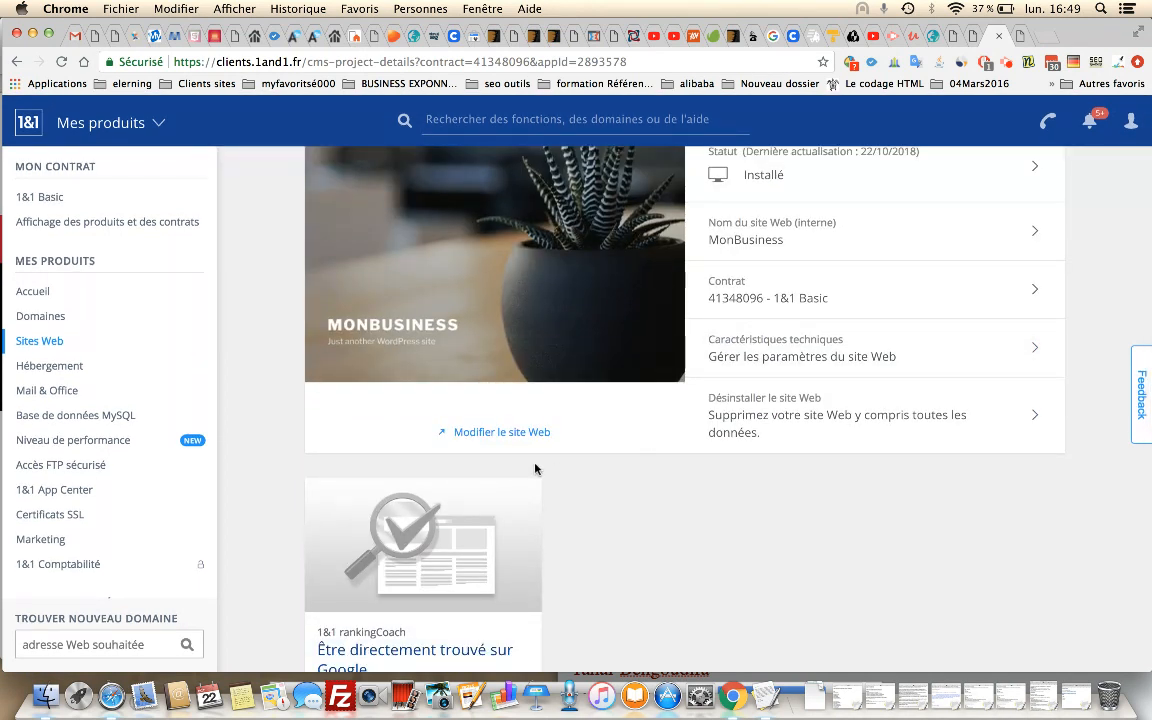
{"action": "left_click", "coordinate": [491, 436]}
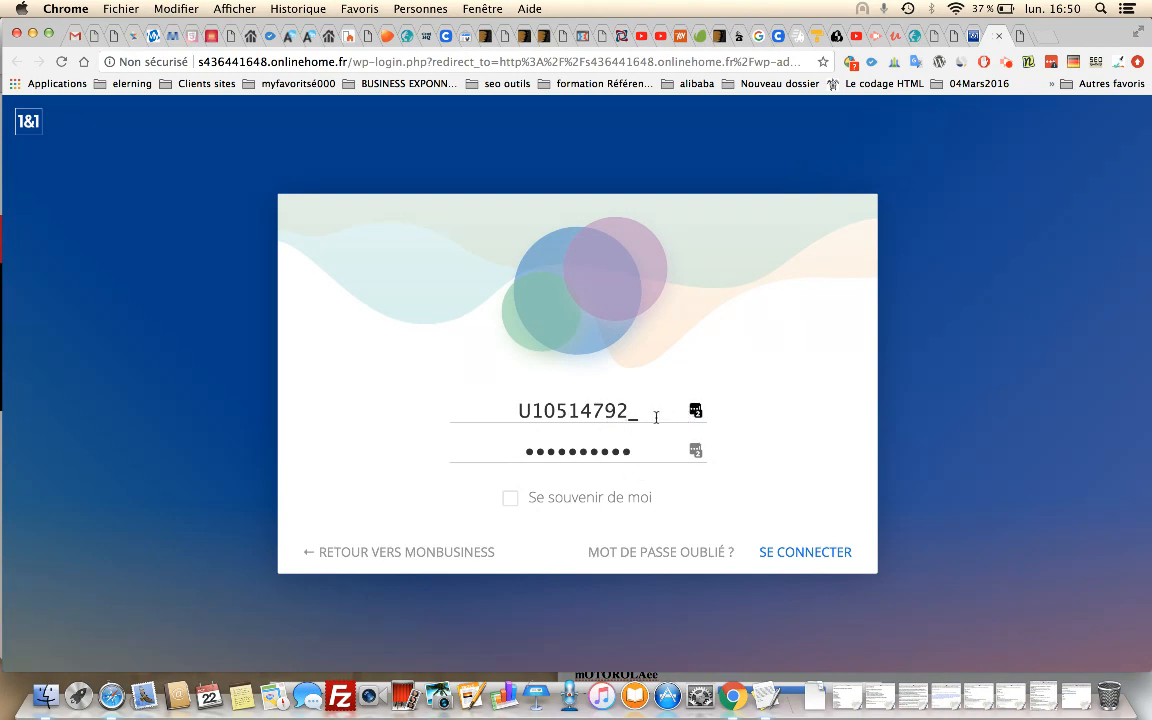
{"action": "left_click", "coordinate": [836, 556]}
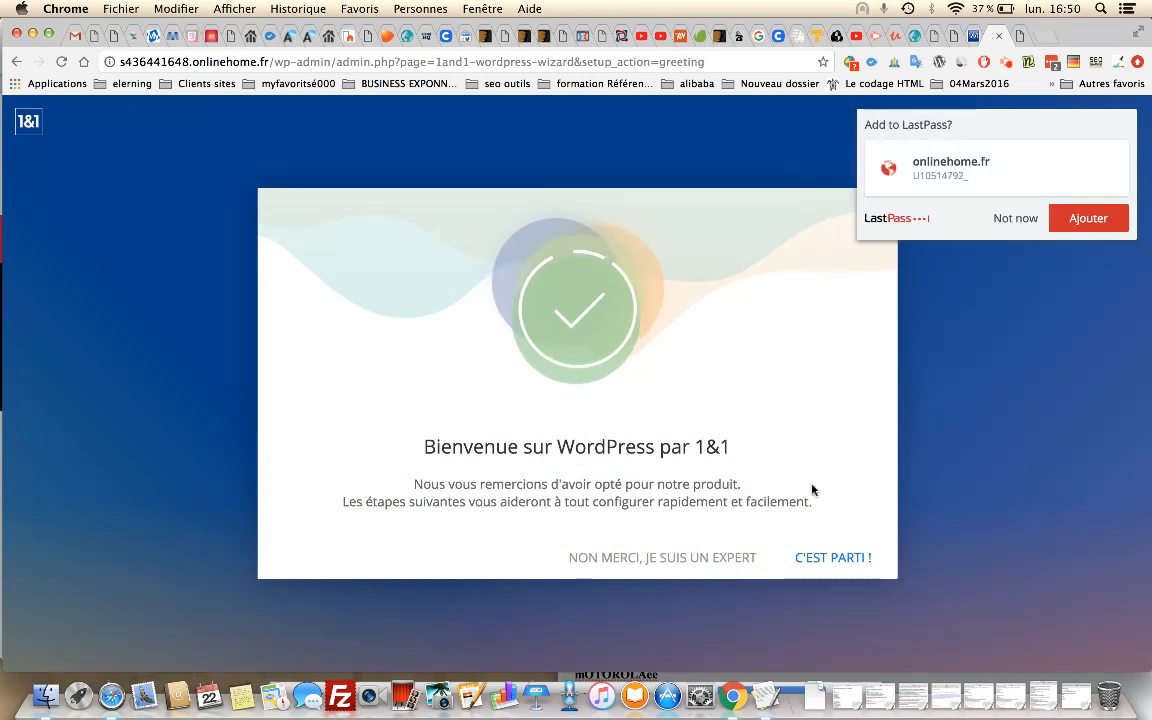
- Decline saving the login in LastPass and skip the 1&1 WordPress setup assistant as an expert
{"action": "left_click", "coordinate": [1013, 220]}
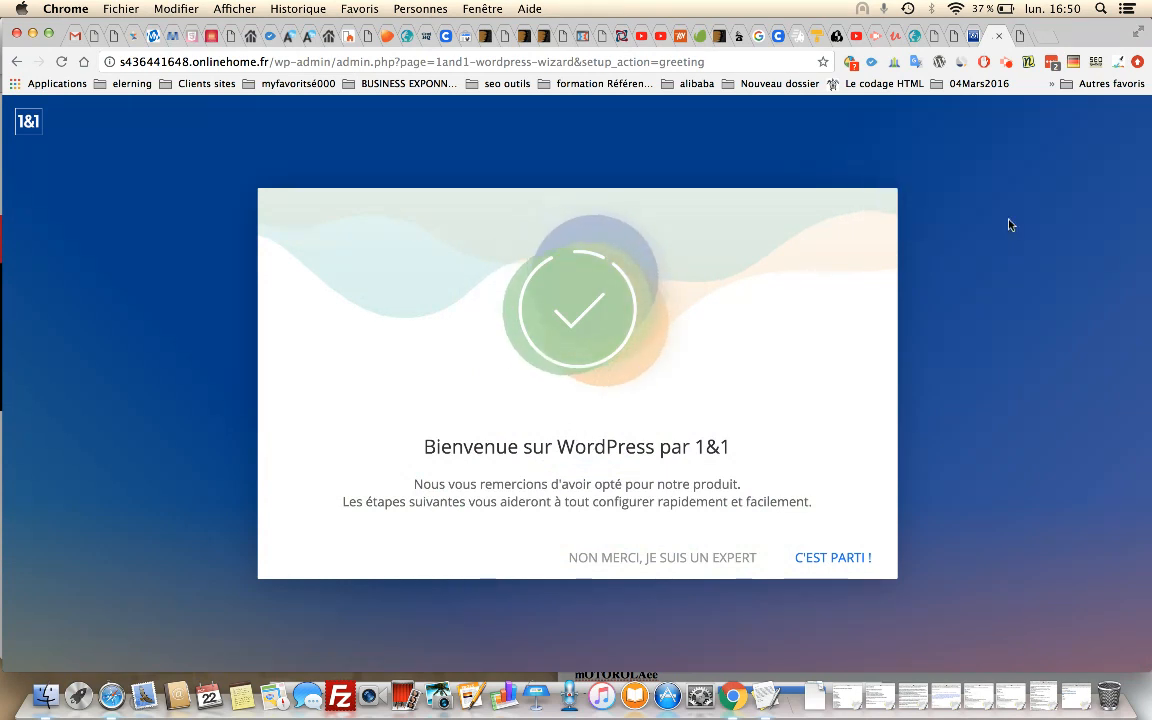
{"action": "left_click", "coordinate": [716, 563]}
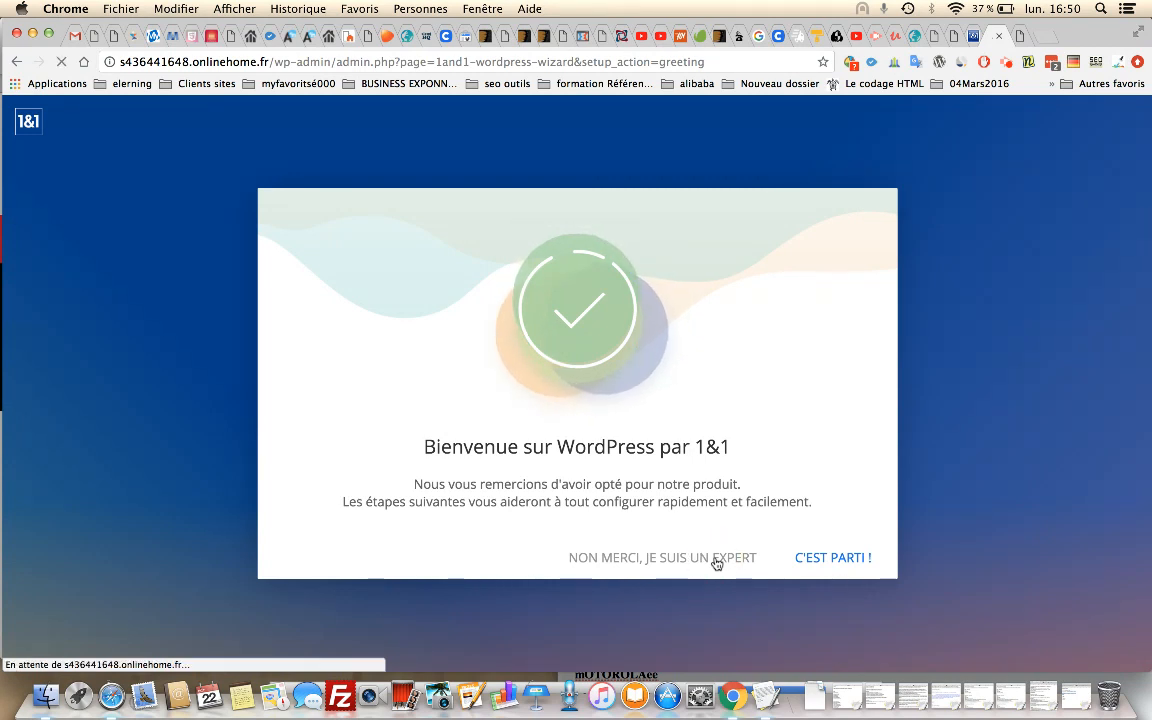